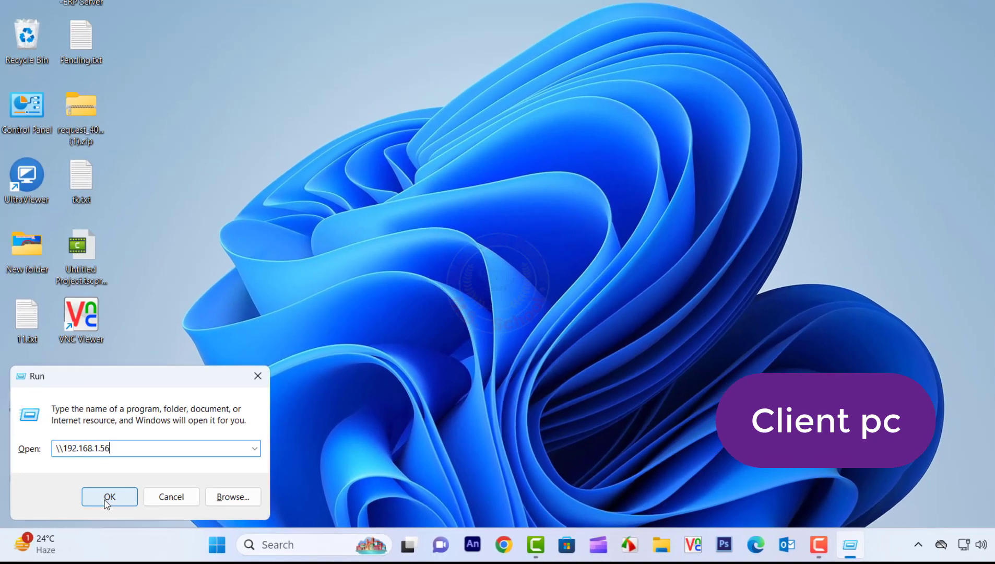
Step: Try connecting to the shared Canon LBP3300 on \\192.168.1.56, which fails with 'No printers were found'
{"action": "left_click", "coordinate": [119, 491]}
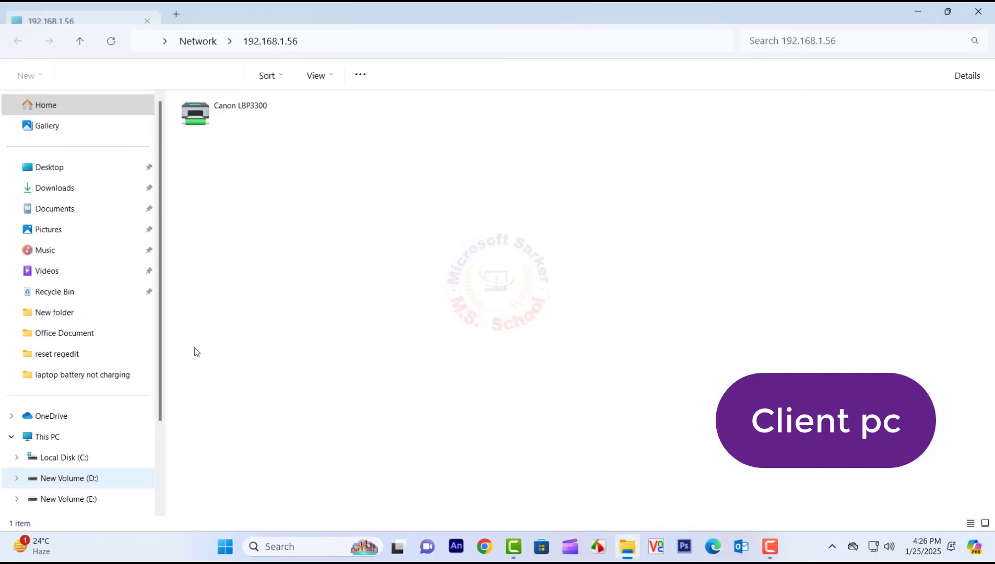
{"action": "left_click", "coordinate": [229, 112]}
{"action": "right_click", "coordinate": [228, 111]}
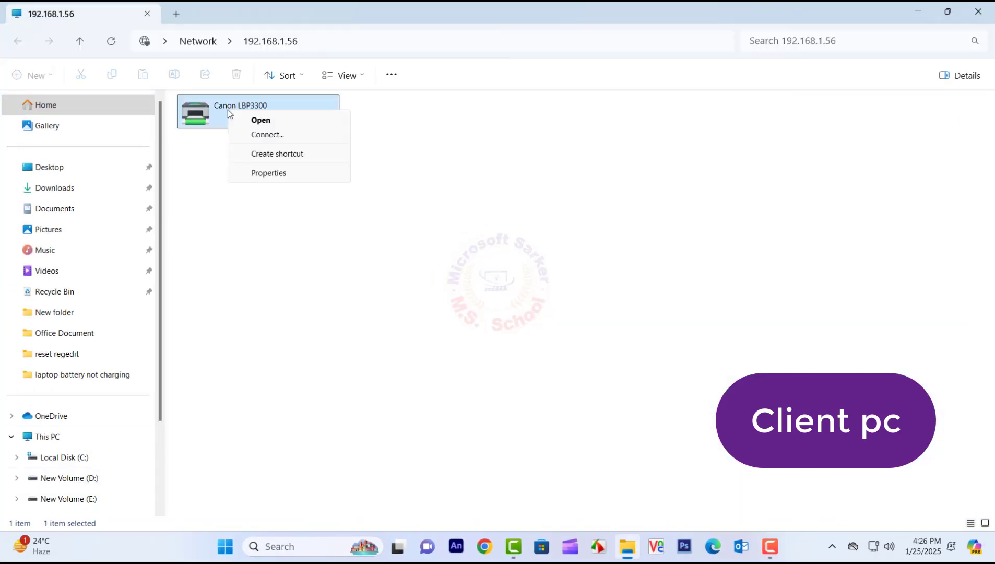
{"action": "left_click", "coordinate": [263, 135]}
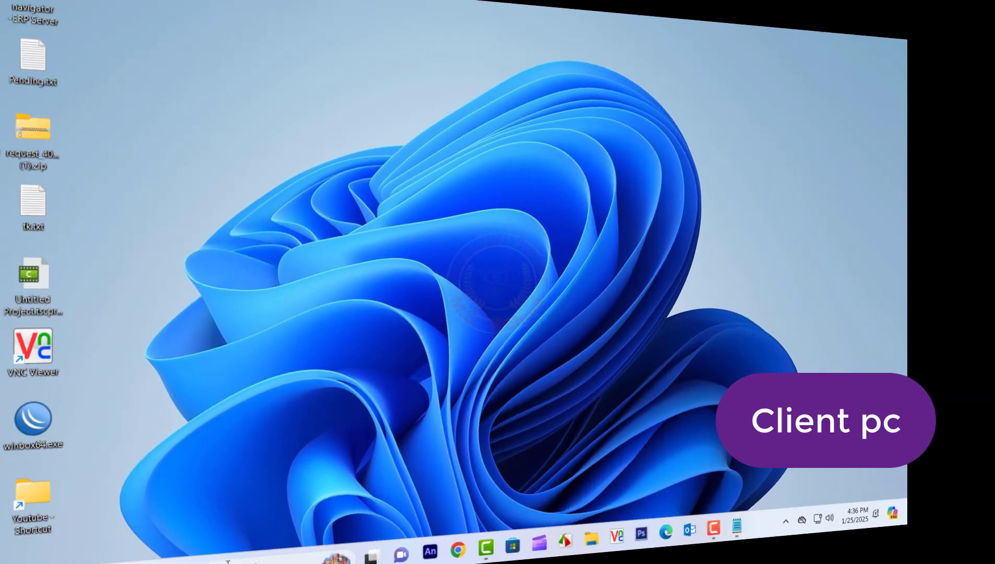
{"action": "left_click", "coordinate": [237, 546]}
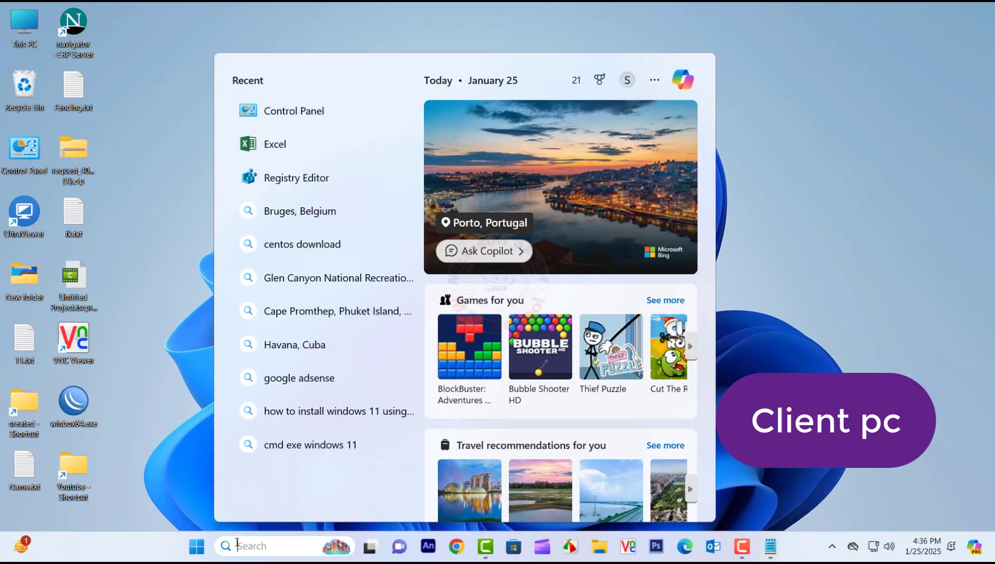
Step: Open Control Panel's Programs and Features and bring up 'Turn Windows features on or off'
{"action": "type", "text": "con"}
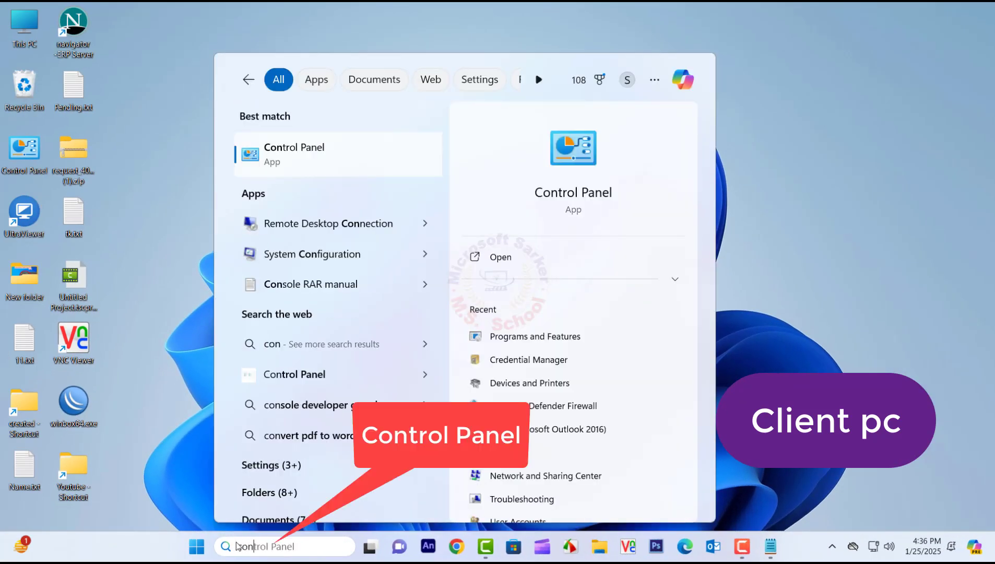
{"action": "left_click", "coordinate": [299, 149]}
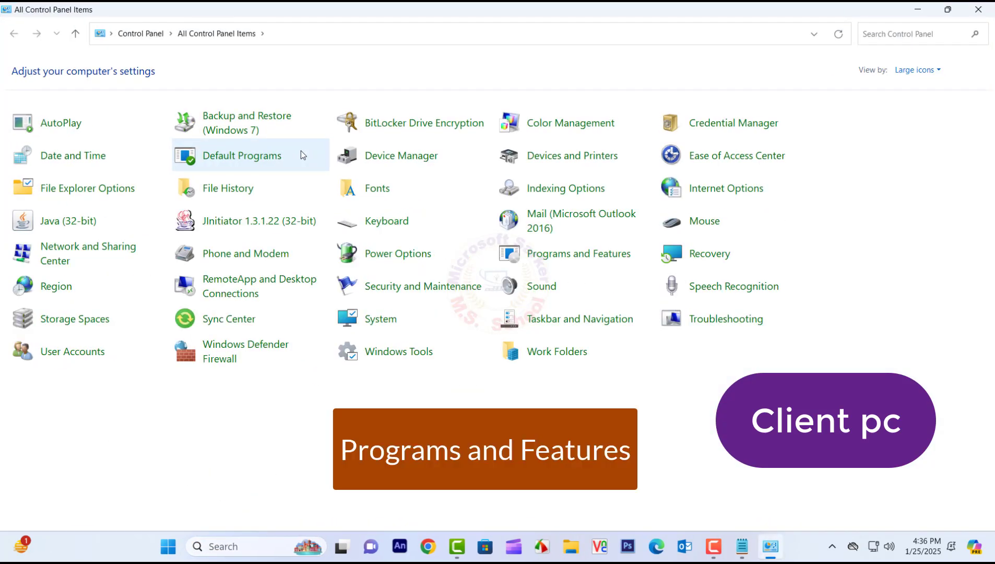
{"action": "left_click_drag", "start_coordinate": [486, 239], "coordinate": [650, 269]}
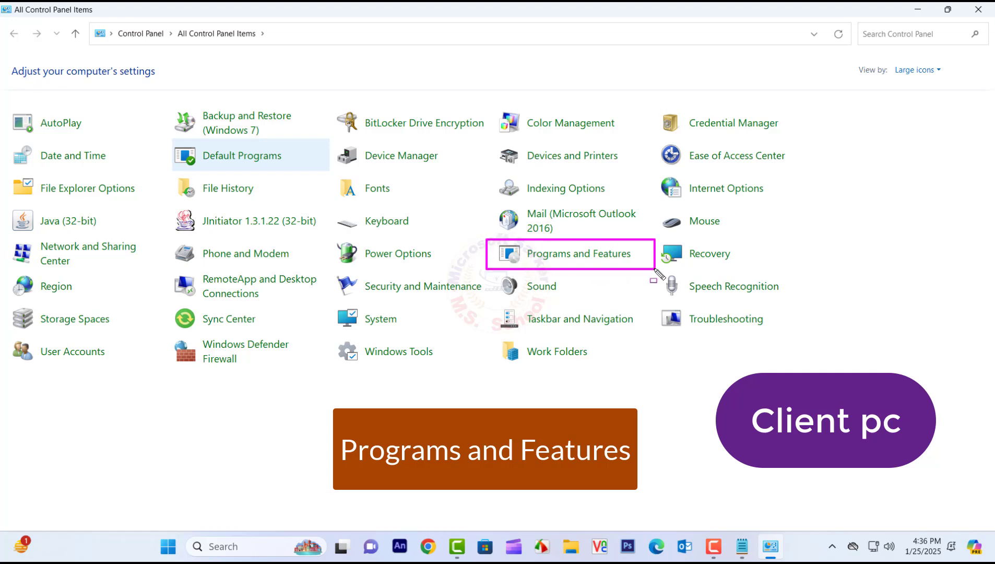
{"action": "left_click", "coordinate": [609, 266]}
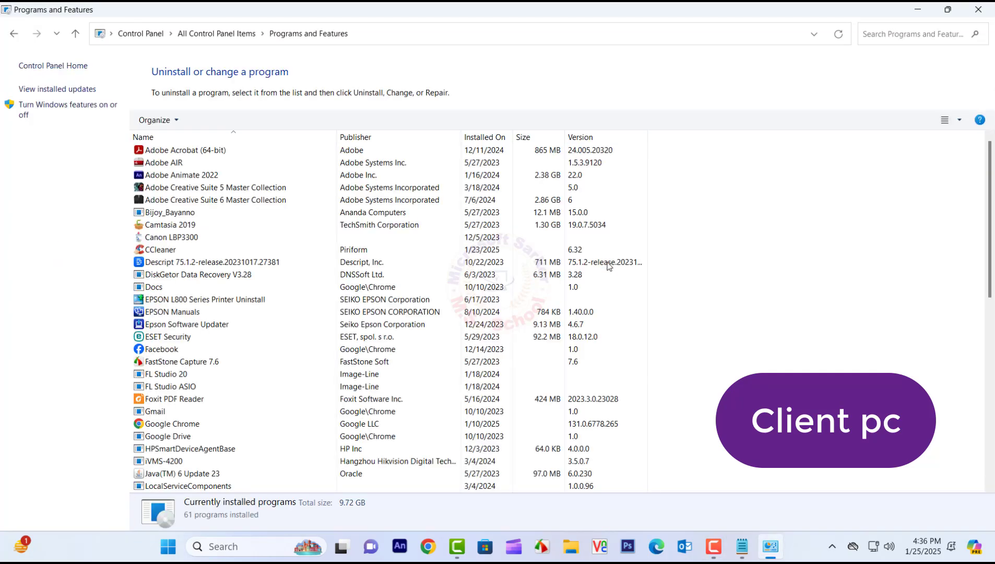
{"action": "mouse_move", "coordinate": [1, 89]}
{"action": "left_mouse_down"}
{"action": "mouse_move", "coordinate": [85, 120]}
{"action": "mouse_move", "coordinate": [123, 121]}
{"action": "left_mouse_up"}
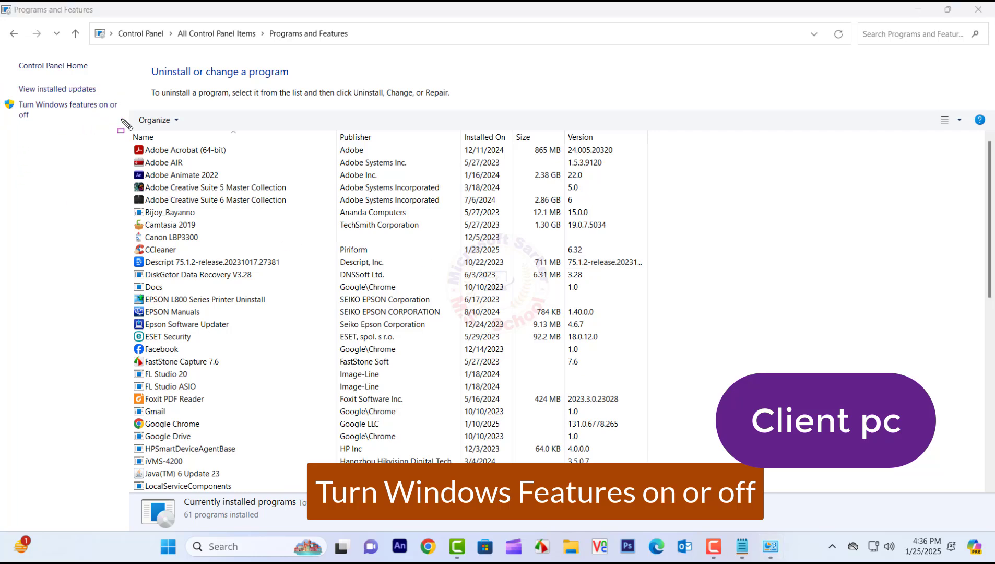
{"action": "left_click", "coordinate": [82, 108]}
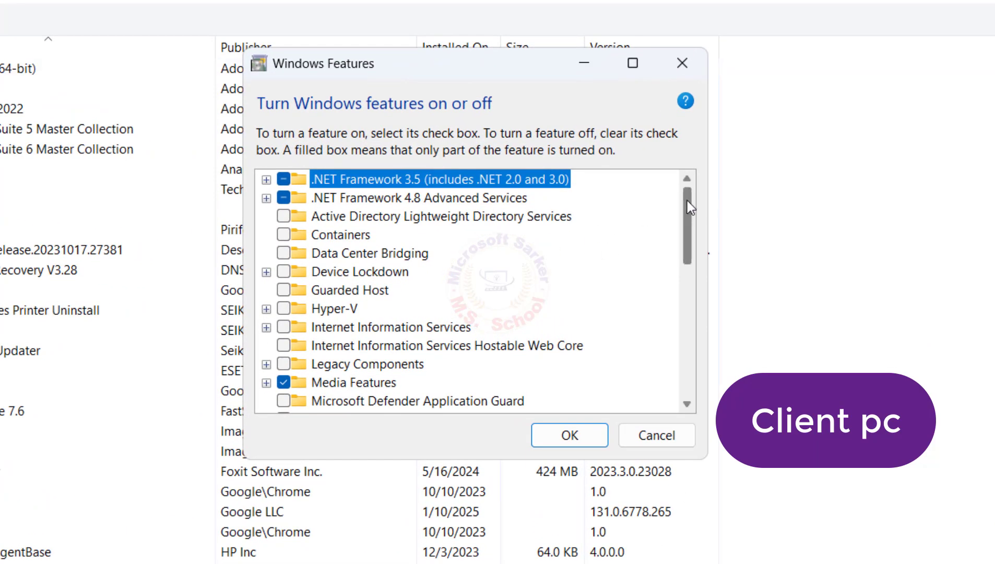
Step: Enable LPD Print Service and LPR Port Monitor under Print and Document Services, then restart
{"action": "left_click_drag", "start_coordinate": [691, 215], "coordinate": [695, 276]}
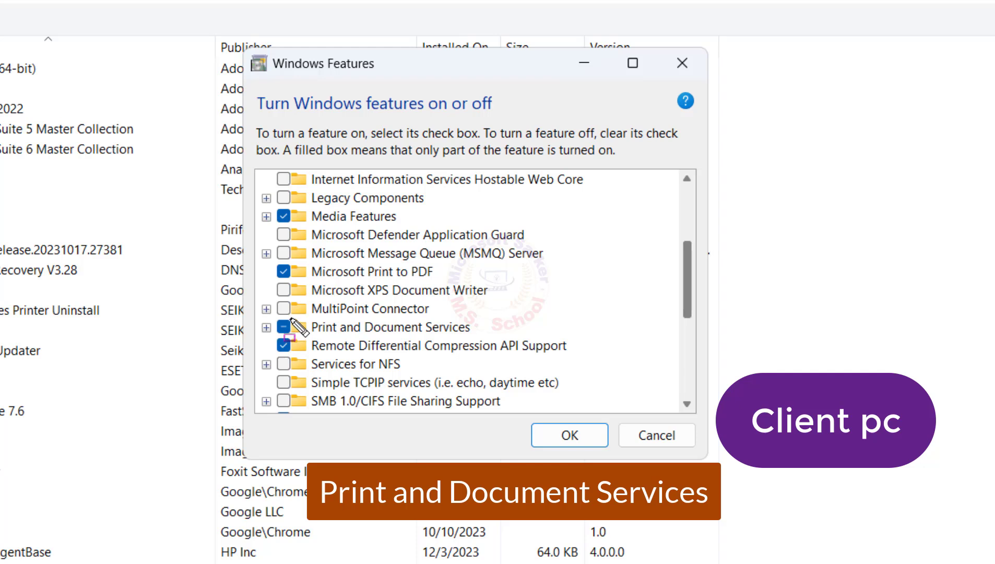
{"action": "left_click_drag", "start_coordinate": [261, 312], "coordinate": [479, 339]}
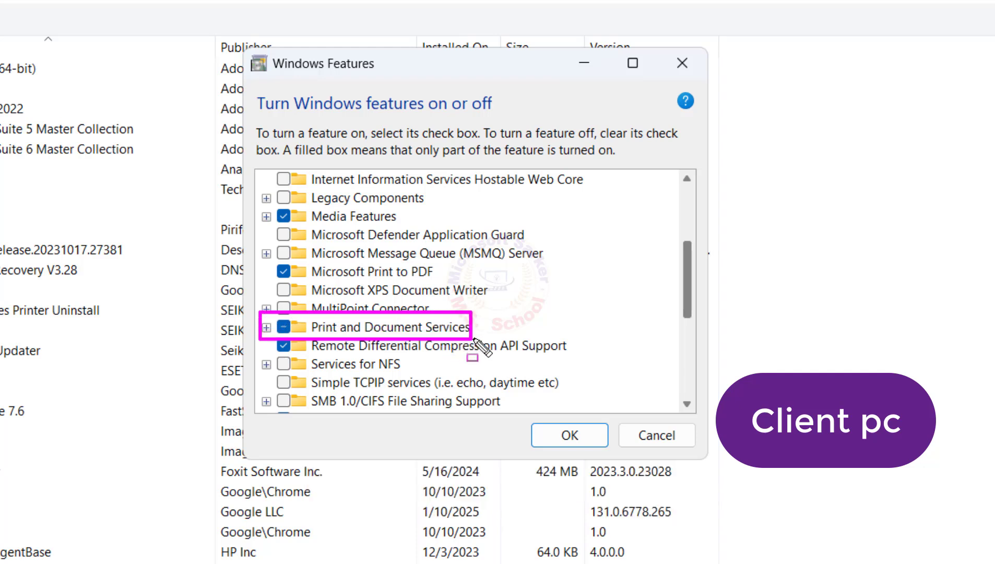
{"action": "left_click", "coordinate": [267, 328]}
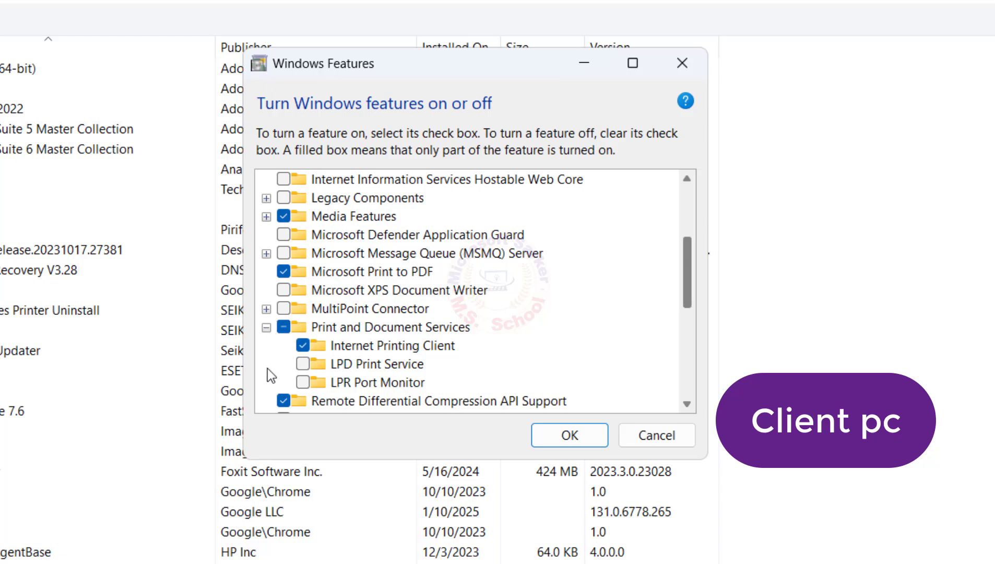
{"action": "left_click", "coordinate": [303, 364]}
{"action": "left_click", "coordinate": [303, 382]}
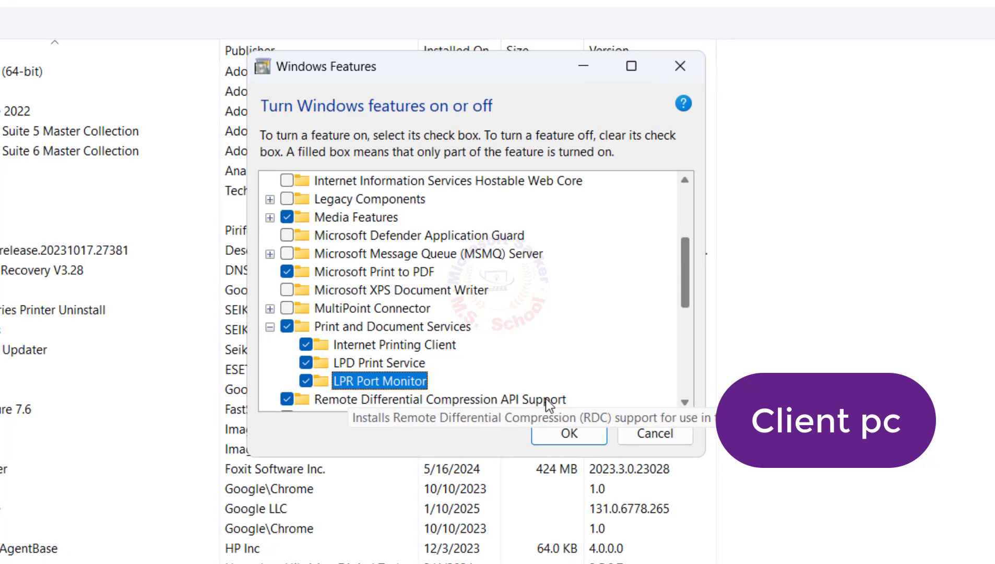
{"action": "left_click", "coordinate": [570, 436]}
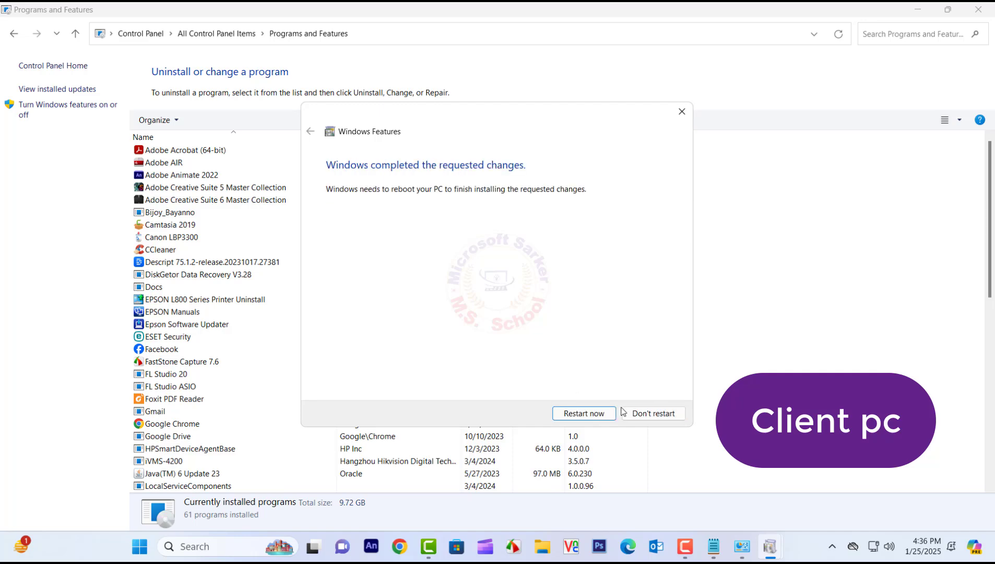
{"action": "left_click", "coordinate": [585, 414]}
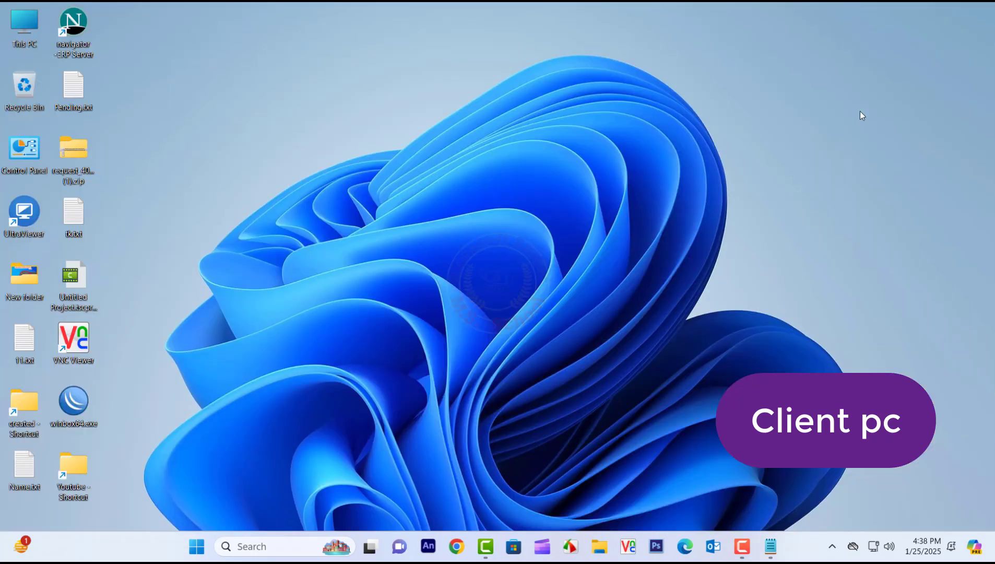
{"action": "left_click", "coordinate": [258, 545]}
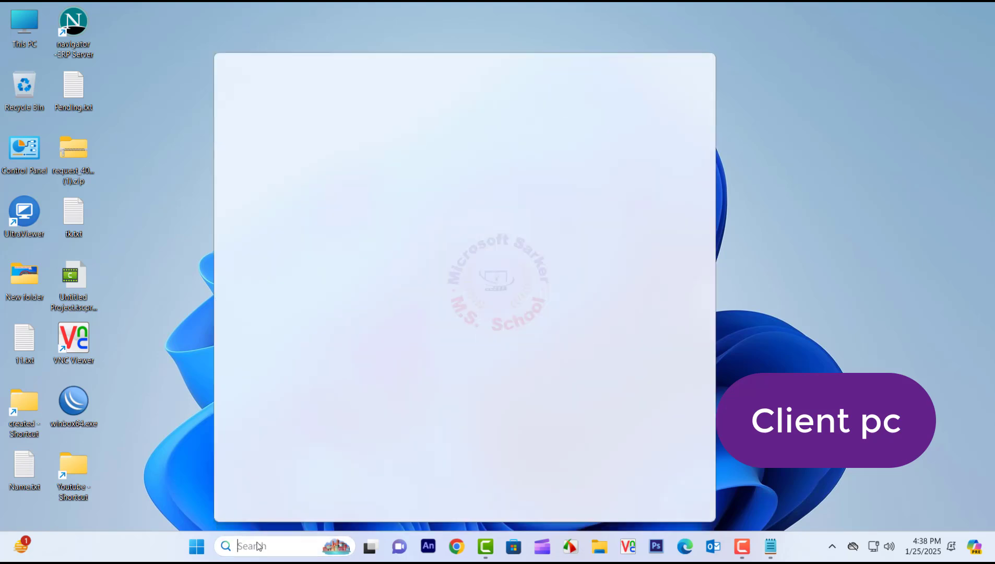
{"action": "type", "text": "run"}
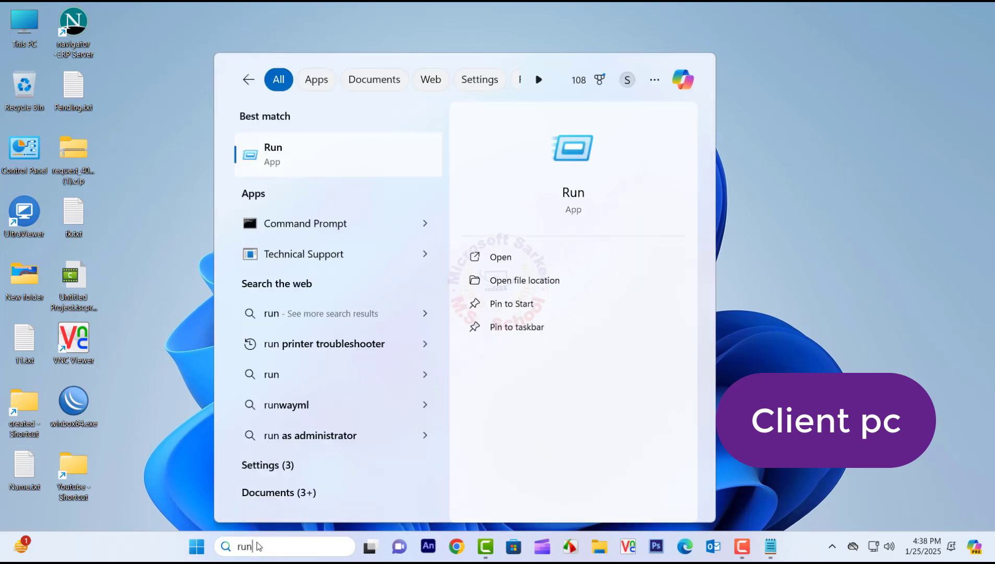
{"action": "left_click", "coordinate": [285, 155]}
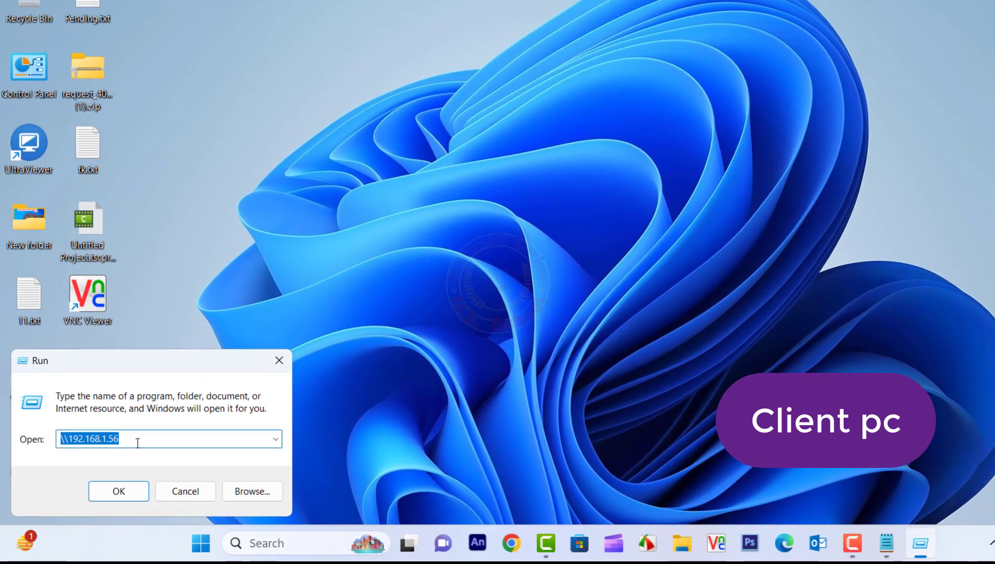
{"action": "left_click", "coordinate": [130, 448]}
{"action": "left_click_drag", "start_coordinate": [138, 442], "coordinate": [45, 441]}
{"action": "type", "text": "C:\\Windows\\System32\\spool\\PRINTERS"}
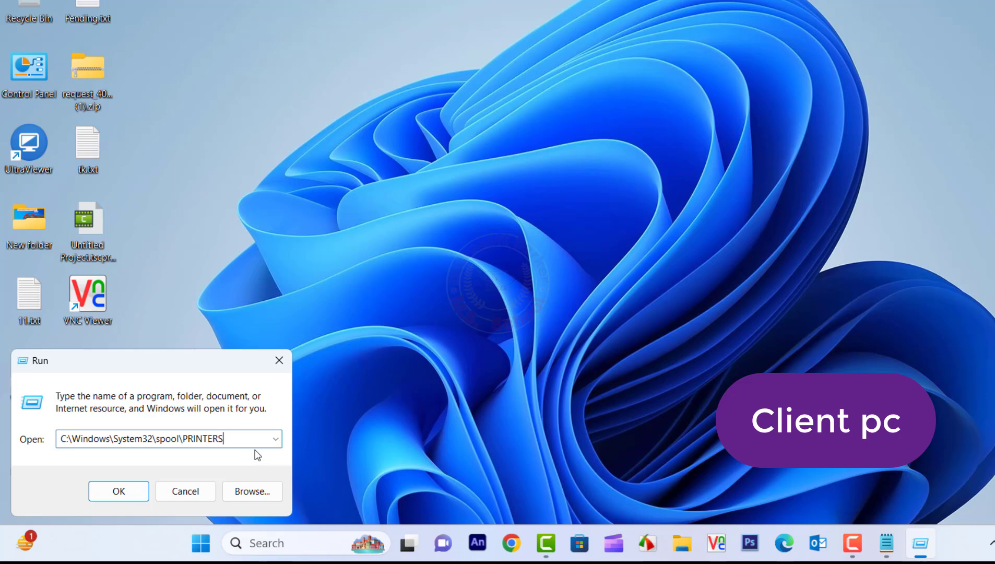
{"action": "left_click", "coordinate": [131, 496]}
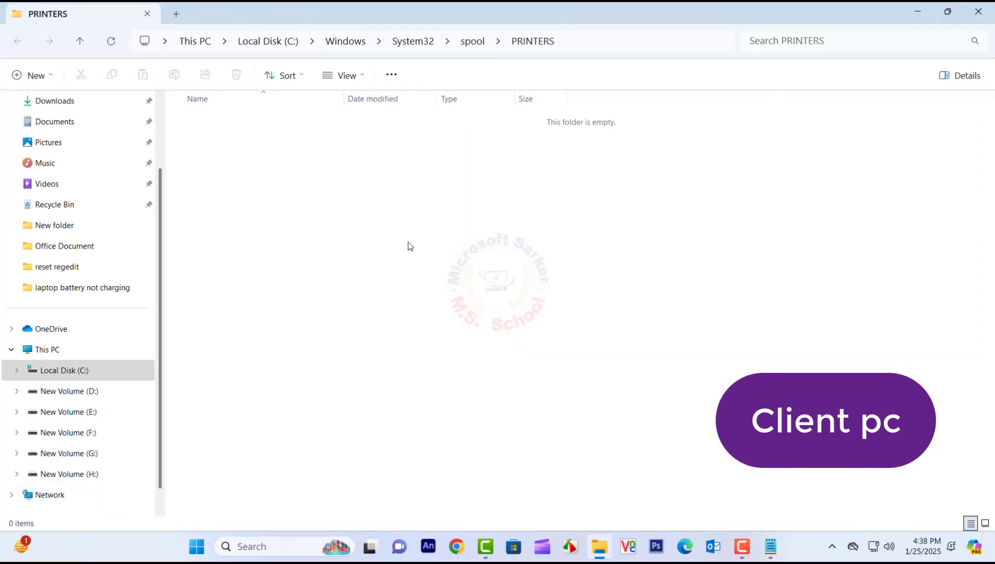
{"action": "left_click", "coordinate": [988, 10]}
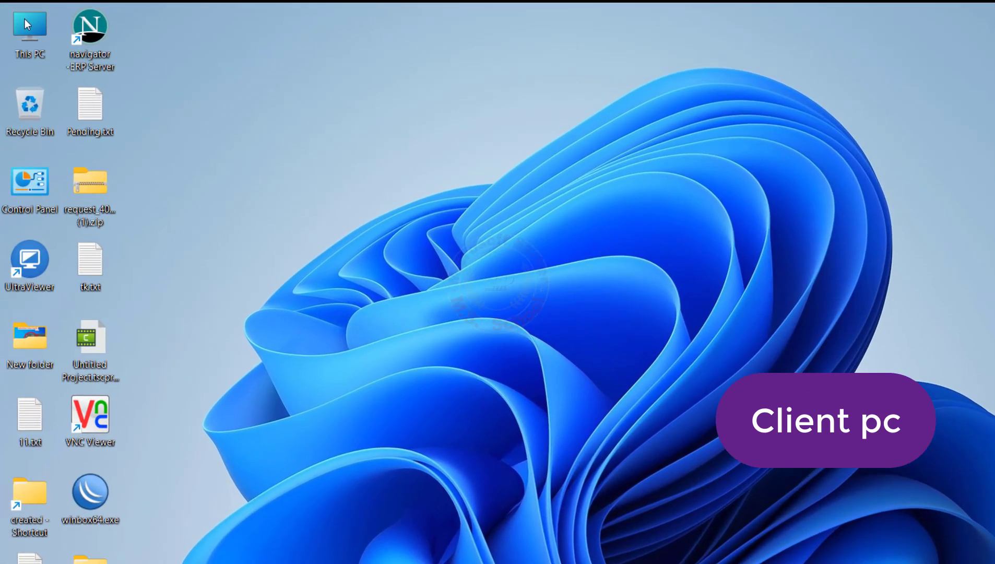
Step: Launch Computer Management from This PC and show the Services list in standard view
{"action": "right_click", "coordinate": [21, 13]}
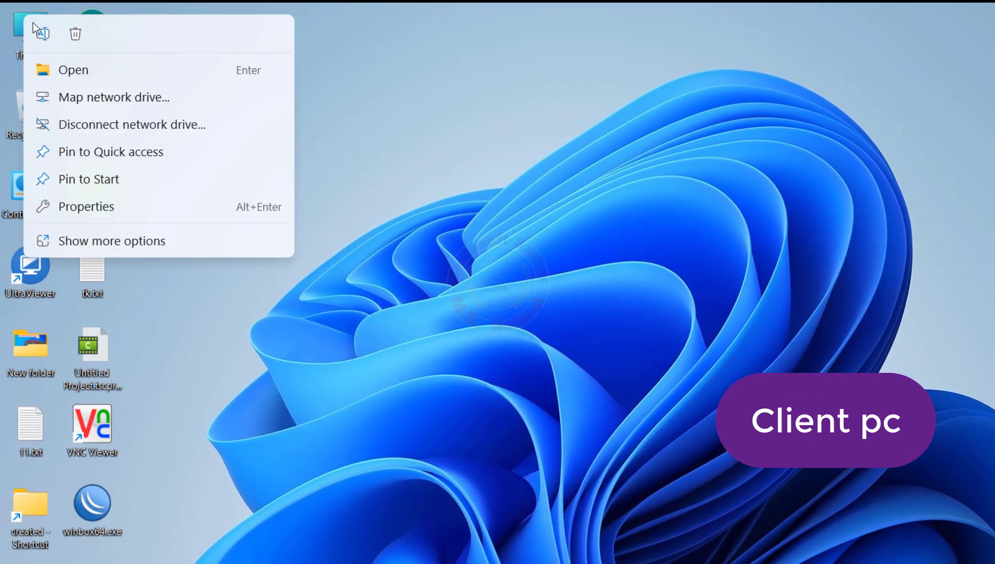
{"action": "left_click", "coordinate": [84, 241]}
{"action": "left_click", "coordinate": [58, 66]}
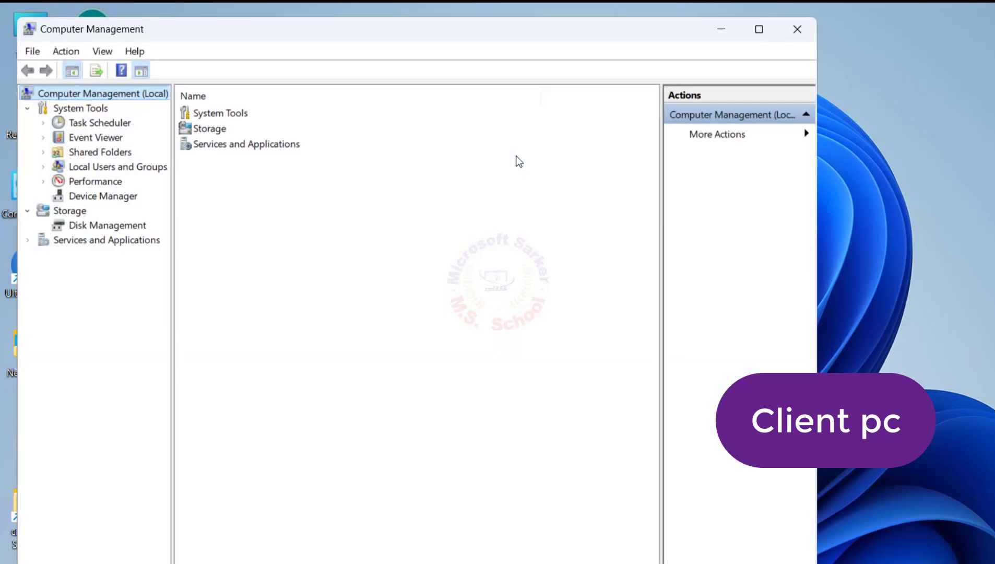
{"action": "left_click_drag", "start_coordinate": [316, 38], "coordinate": [494, 33]}
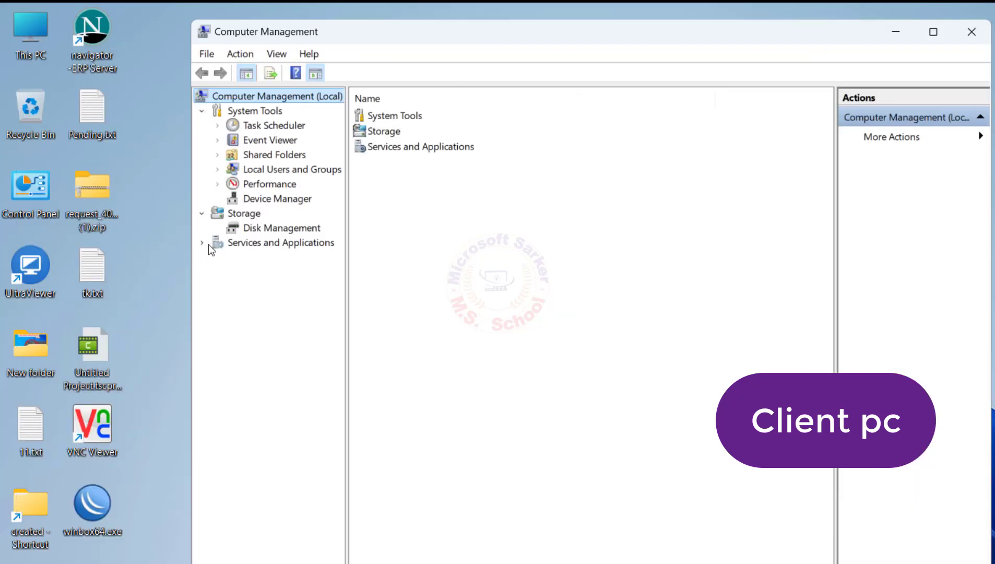
{"action": "left_click", "coordinate": [208, 244]}
{"action": "left_click", "coordinate": [264, 259]}
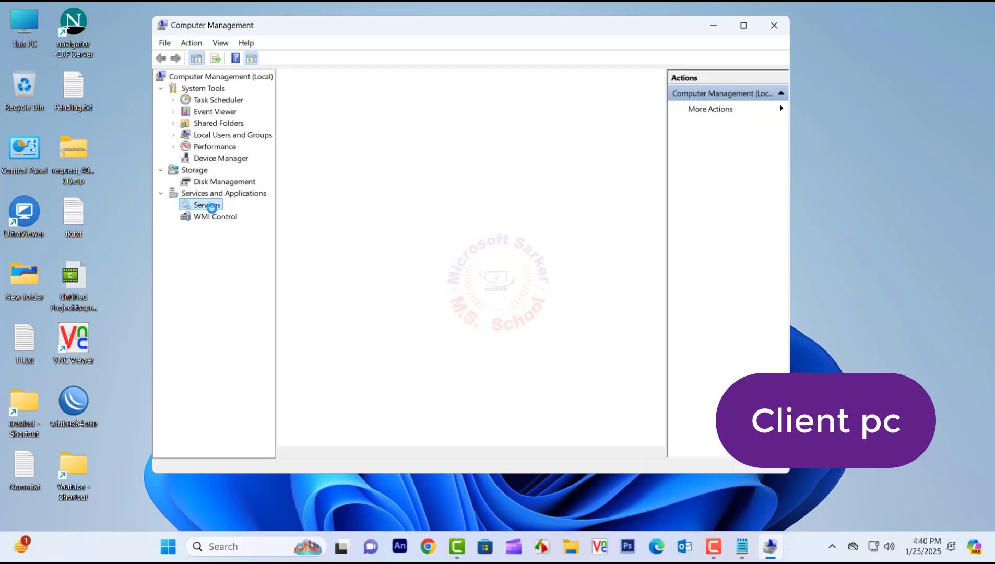
{"action": "left_click", "coordinate": [334, 452]}
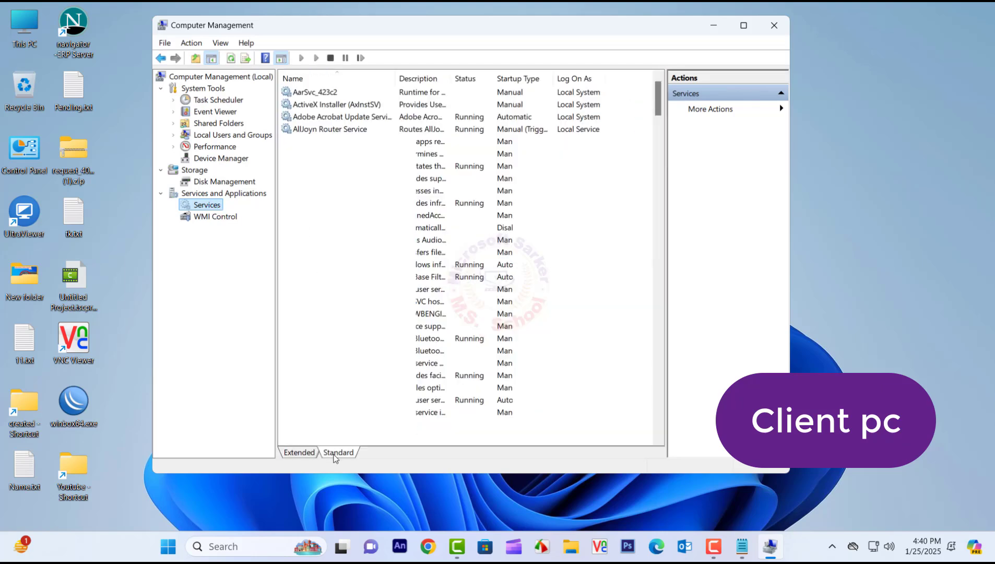
Step: Restart Print Spooler along with the dependent LPD Service, then close Computer Management
{"action": "left_click", "coordinate": [326, 212]}
{"action": "scroll", "coordinate": [329, 211], "scroll_direction": "down", "scroll_amount": 20}
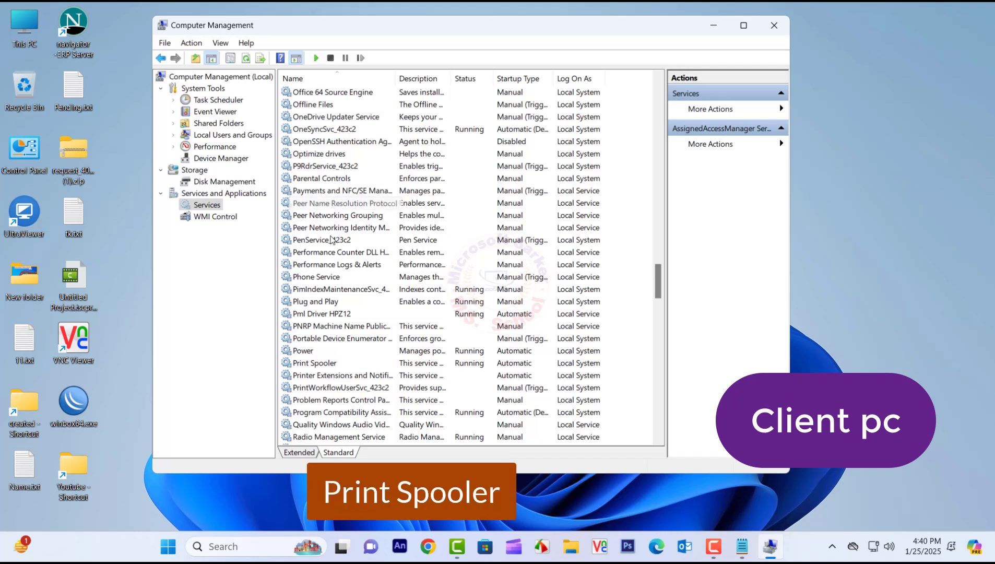
{"action": "left_click", "coordinate": [326, 364]}
{"action": "right_click", "coordinate": [327, 368]}
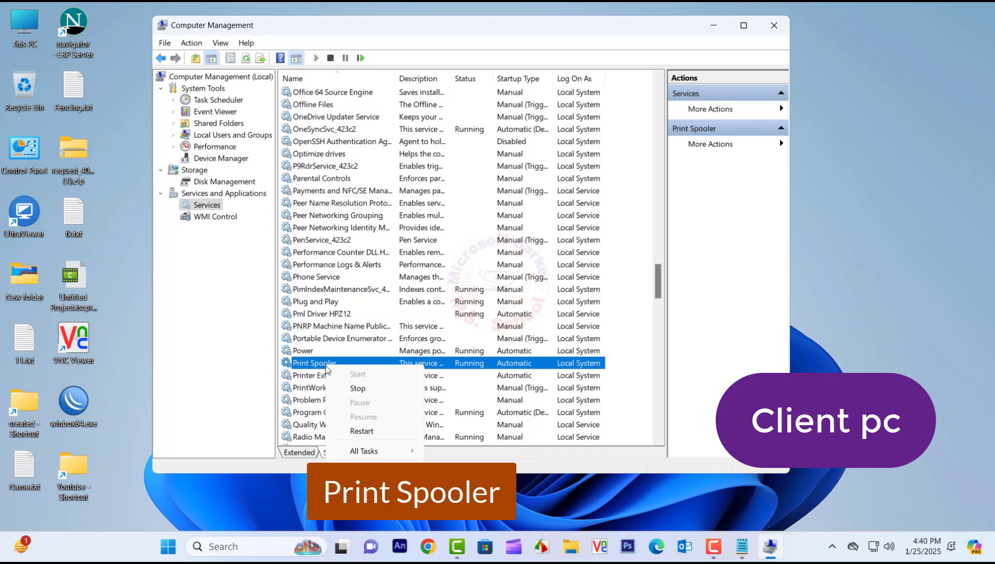
{"action": "left_click", "coordinate": [372, 431]}
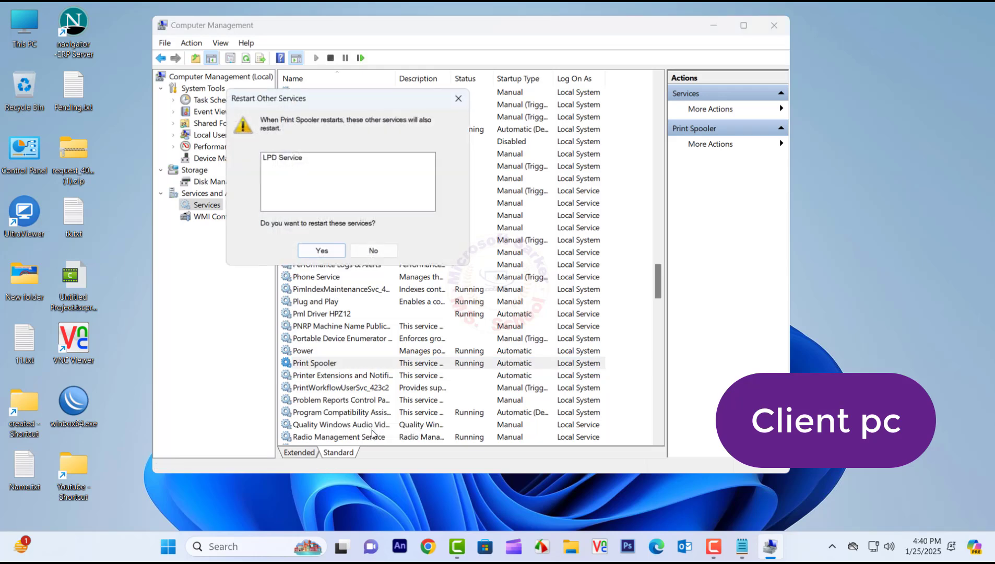
{"action": "left_click", "coordinate": [322, 253]}
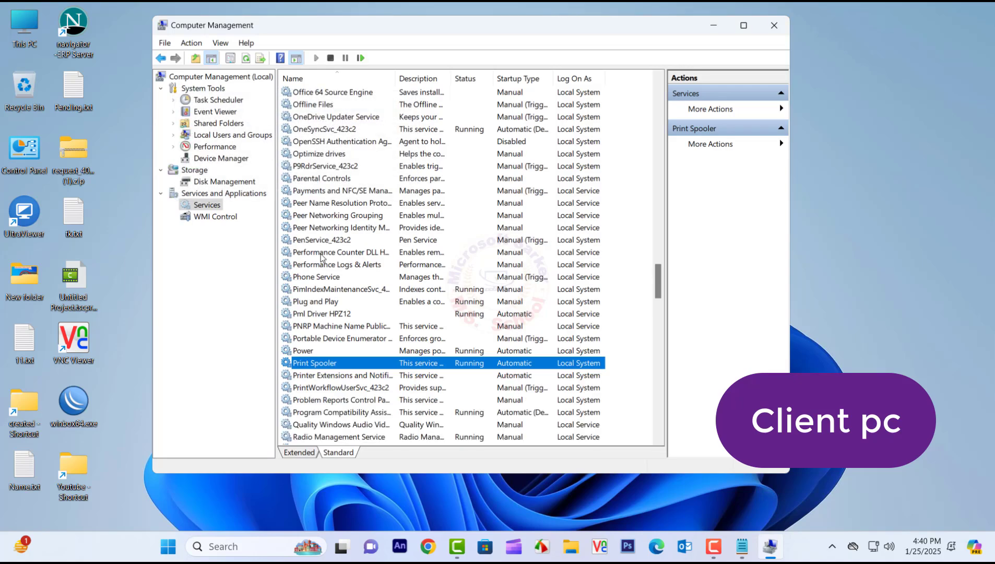
{"action": "left_click", "coordinate": [775, 25]}
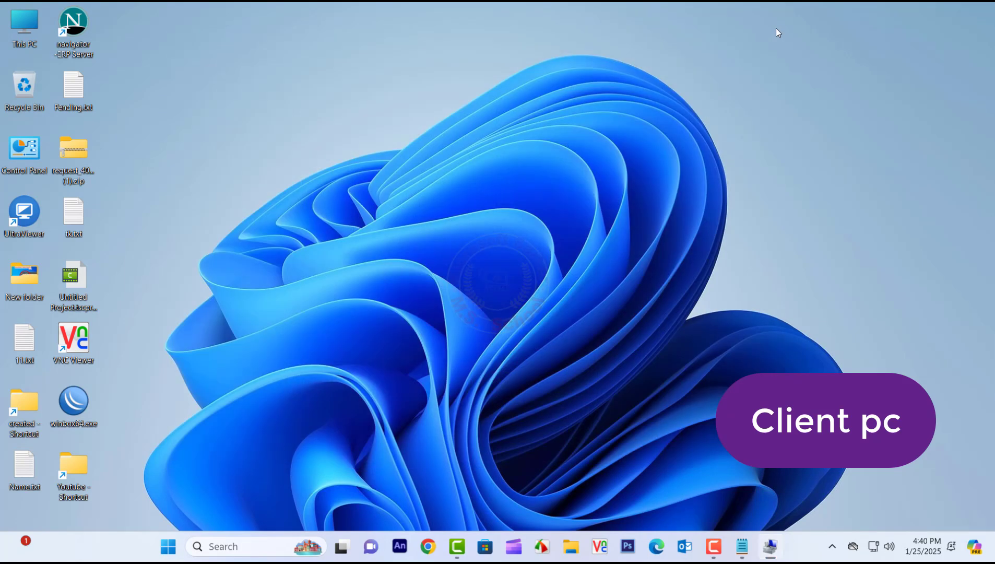
Step: Open the Local Group Policy Editor via search and widen its folder tree pane
{"action": "left_click", "coordinate": [267, 546]}
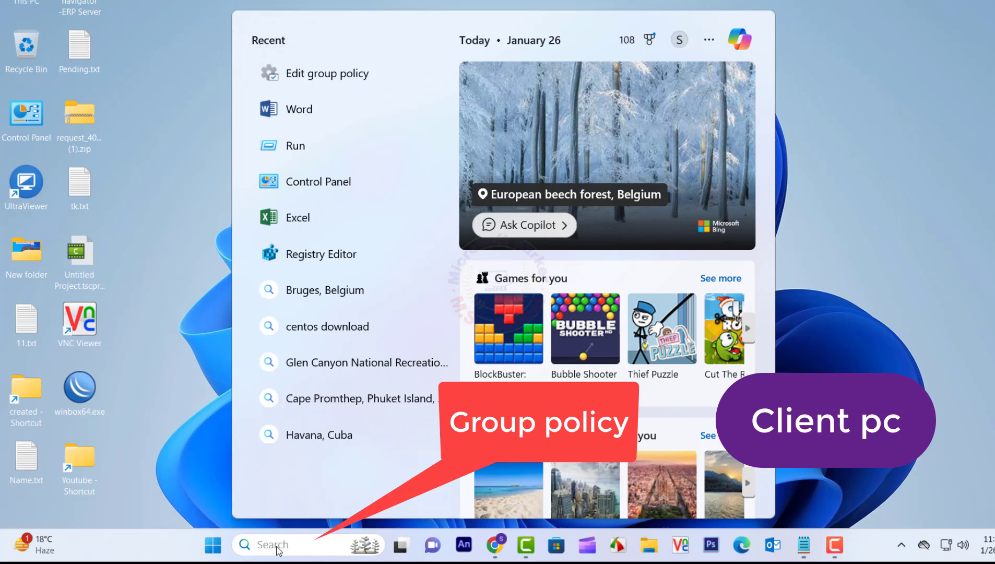
{"action": "type", "text": "gro"}
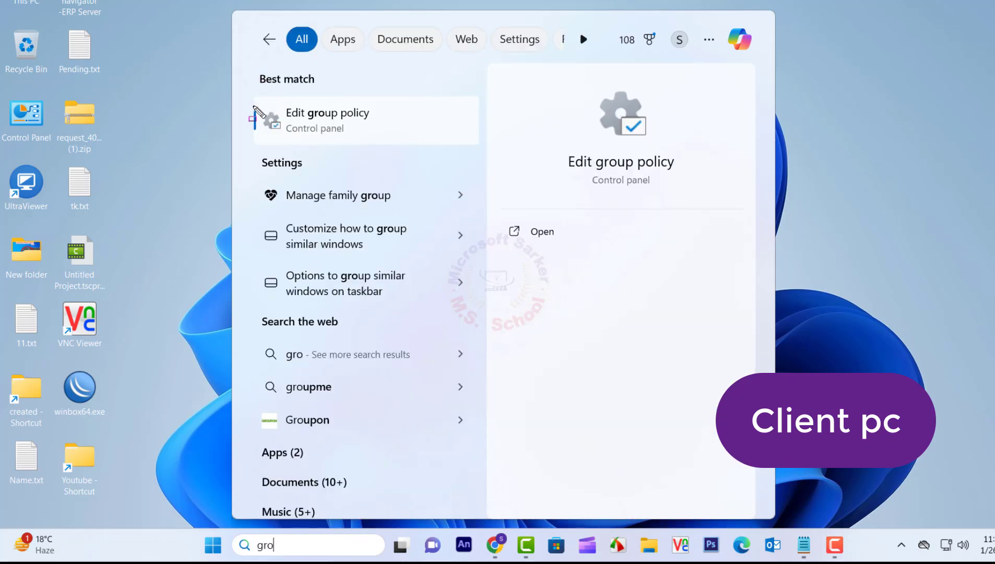
{"action": "left_click_drag", "start_coordinate": [253, 105], "coordinate": [407, 134]}
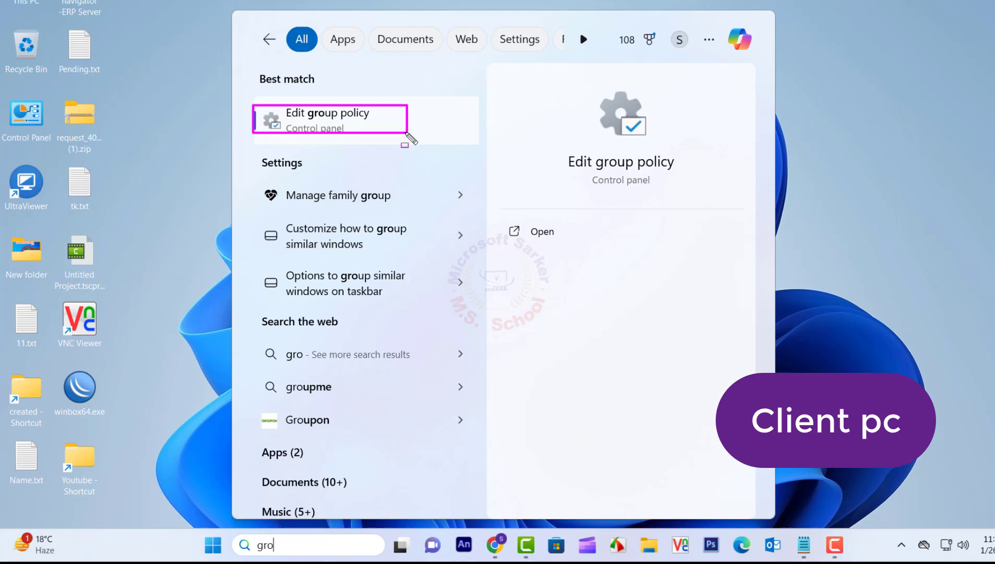
{"action": "left_click", "coordinate": [364, 119]}
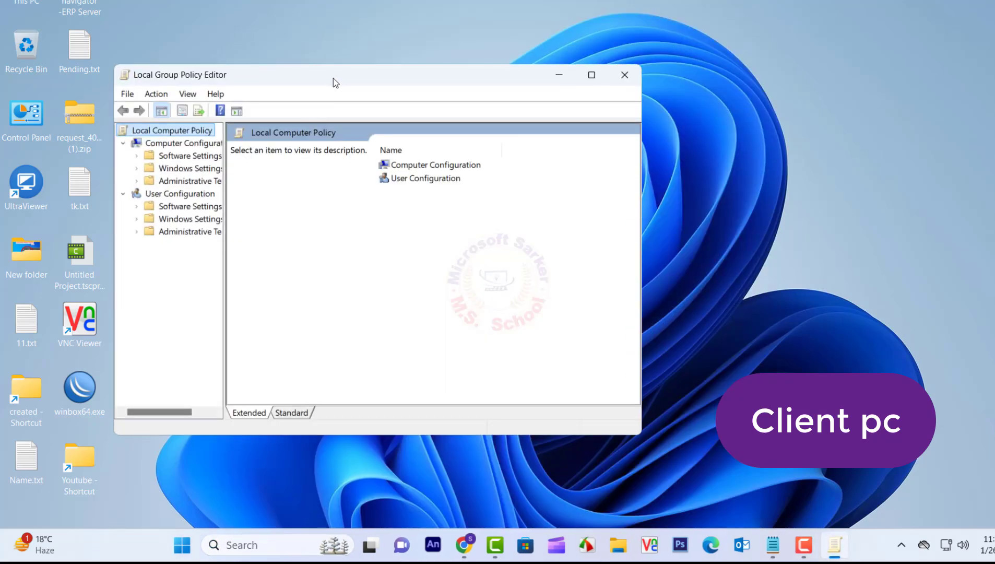
{"action": "left_click_drag", "start_coordinate": [333, 82], "coordinate": [461, 48]}
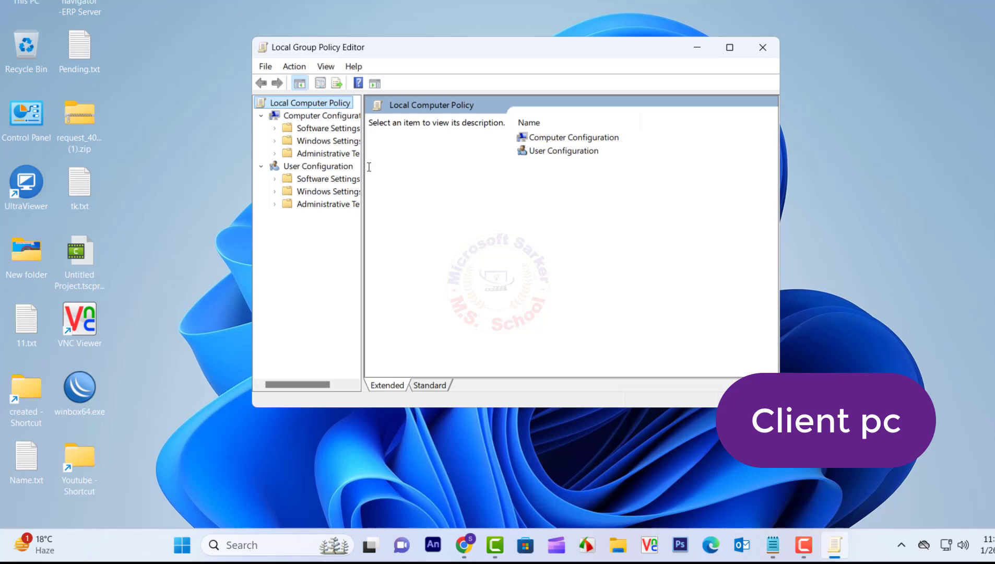
{"action": "left_click_drag", "start_coordinate": [363, 166], "coordinate": [410, 178]}
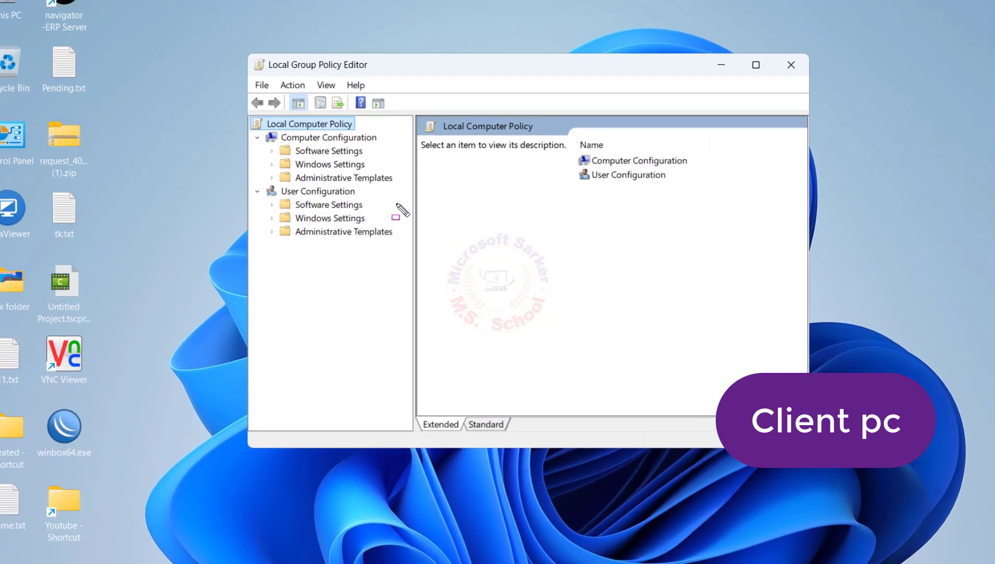
Step: Show the Computer Configuration > Administrative Templates > Printers settings in Standard view
{"action": "left_click_drag", "start_coordinate": [259, 128], "coordinate": [386, 144]}
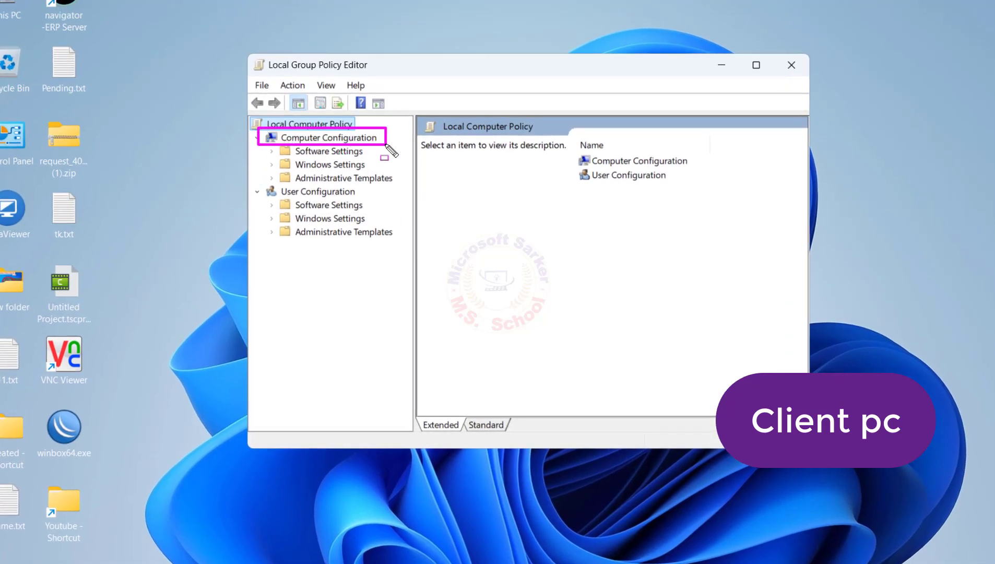
{"action": "left_click_drag", "start_coordinate": [266, 167], "coordinate": [404, 185]}
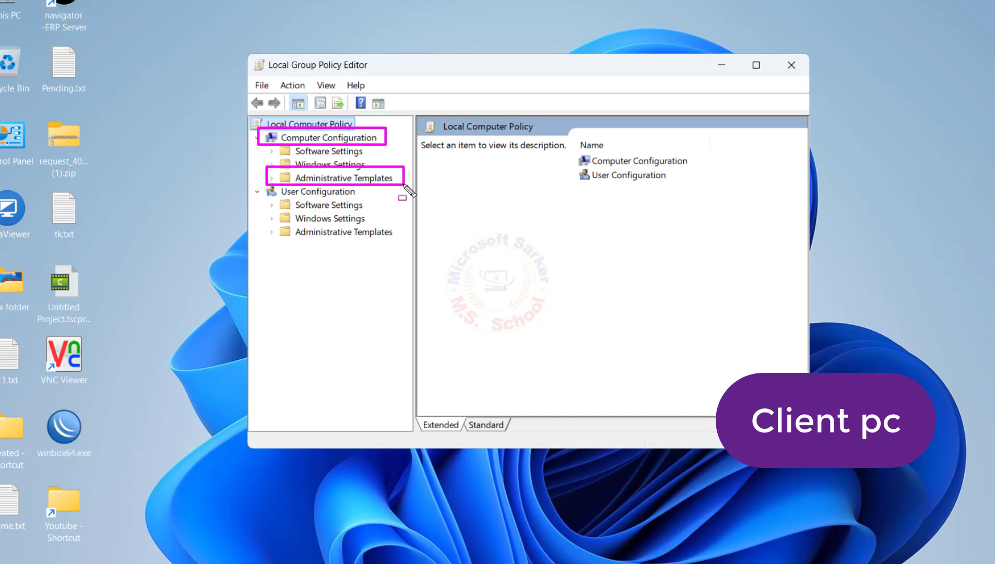
{"action": "key", "text": "Escape"}
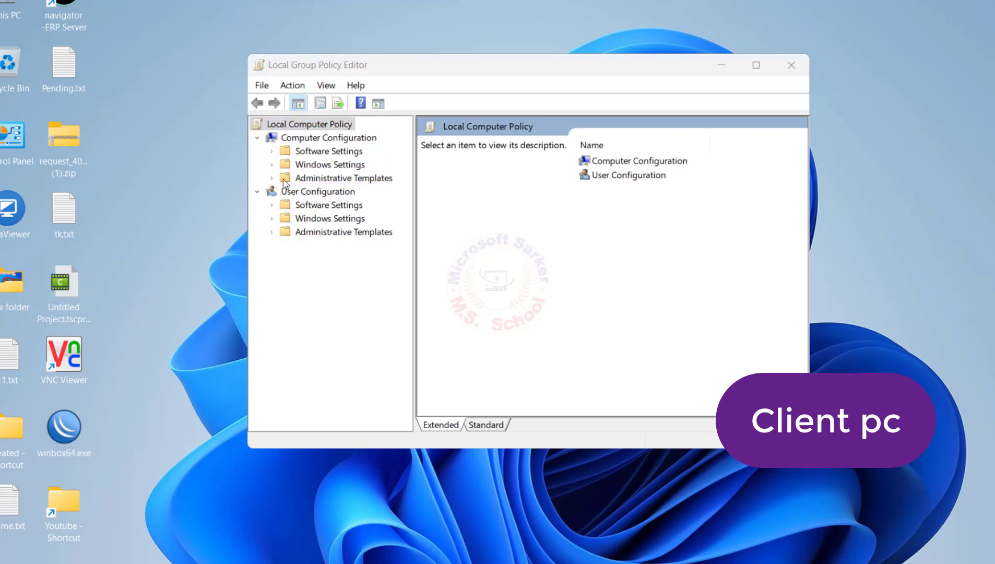
{"action": "left_click", "coordinate": [272, 179]}
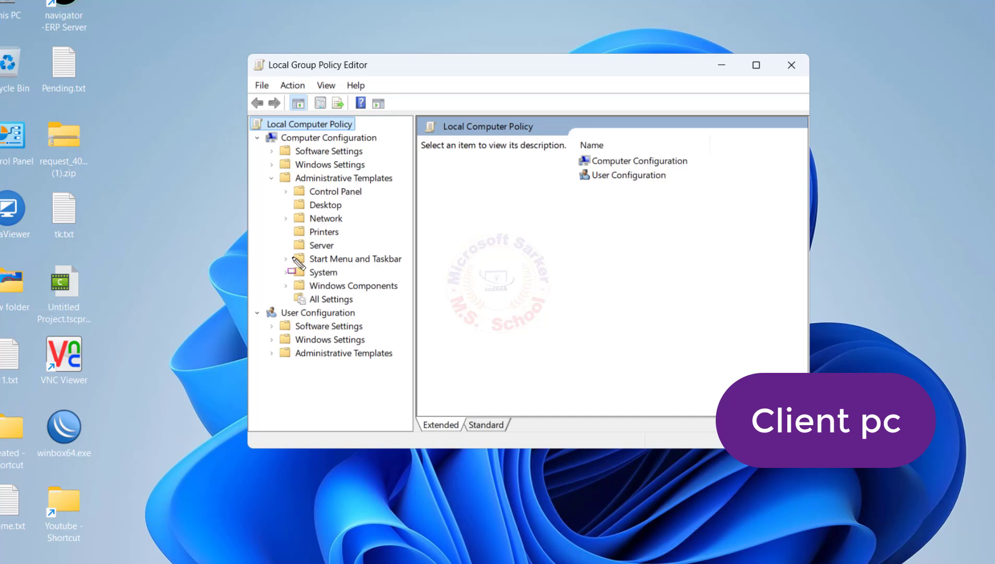
{"action": "left_click_drag", "start_coordinate": [287, 223], "coordinate": [364, 241]}
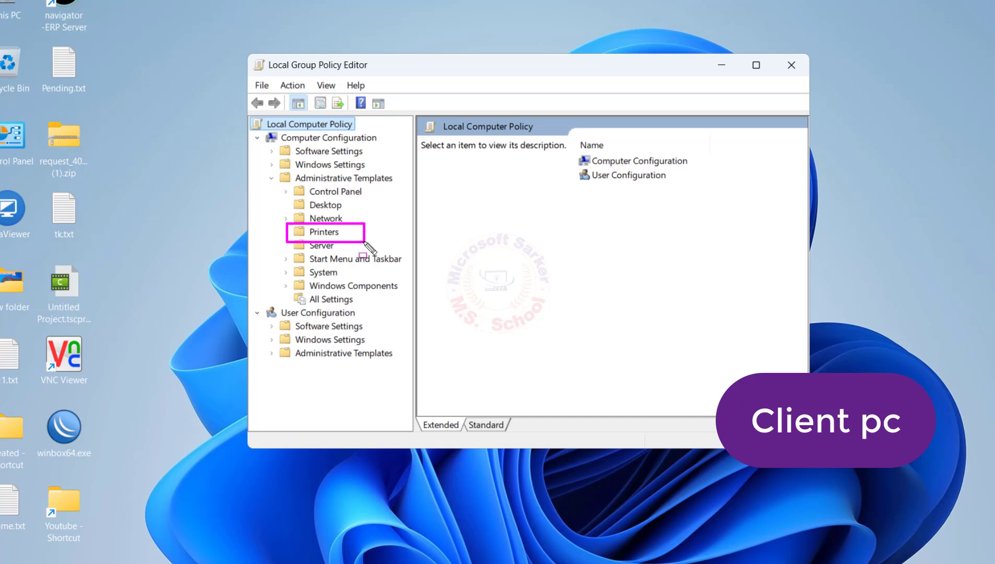
{"action": "key", "text": "Escape"}
{"action": "left_click", "coordinate": [324, 233]}
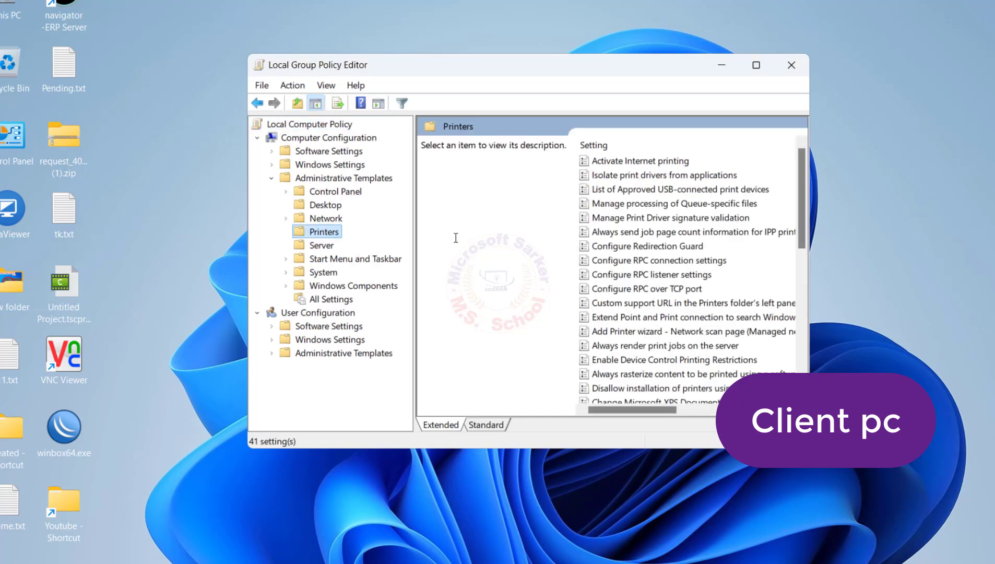
{"action": "left_click", "coordinate": [483, 427]}
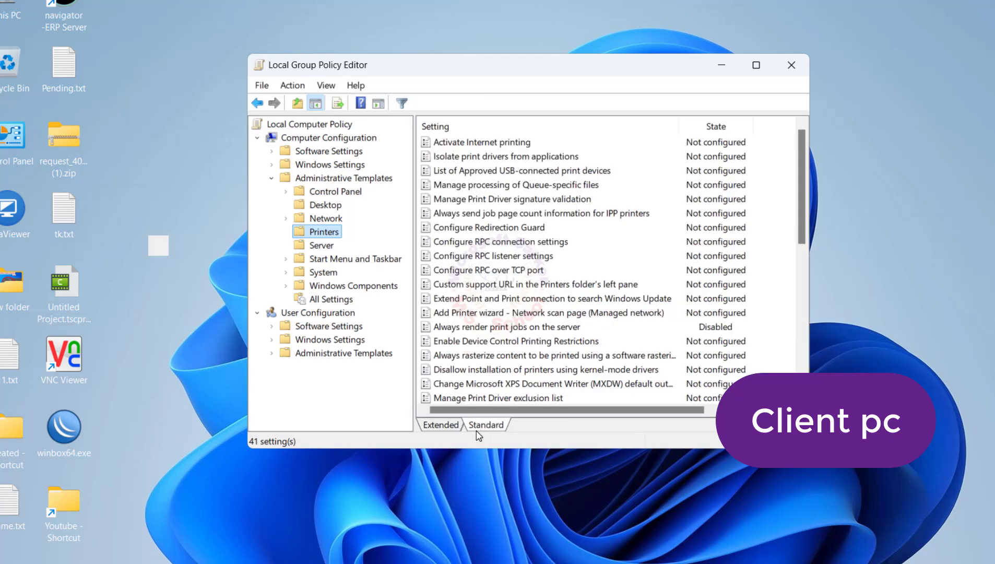
Step: Open the Configure RPC connection settings policy
{"action": "left_click_drag", "start_coordinate": [425, 233], "coordinate": [754, 251]}
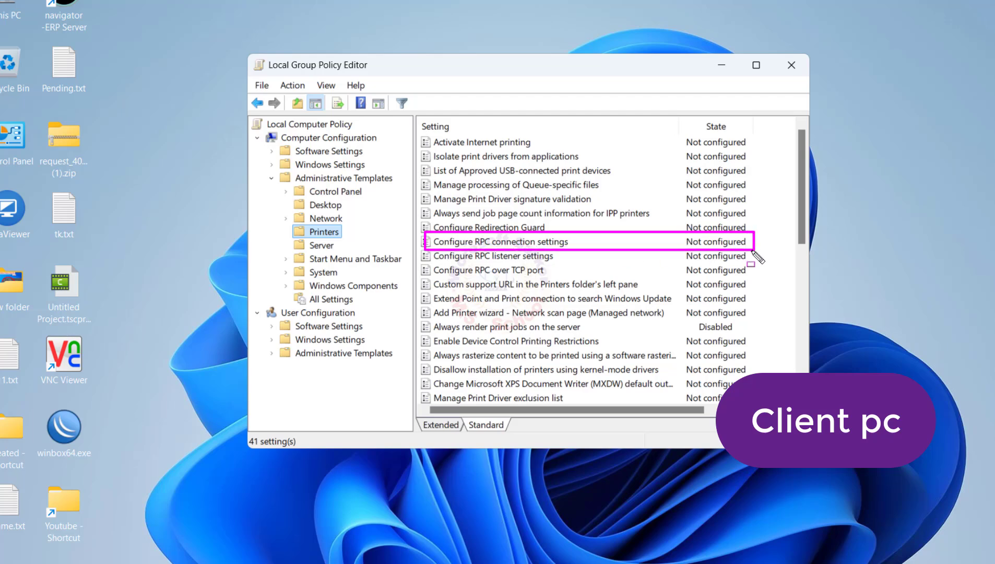
{"action": "key", "text": "Escape"}
{"action": "left_click", "coordinate": [537, 242]}
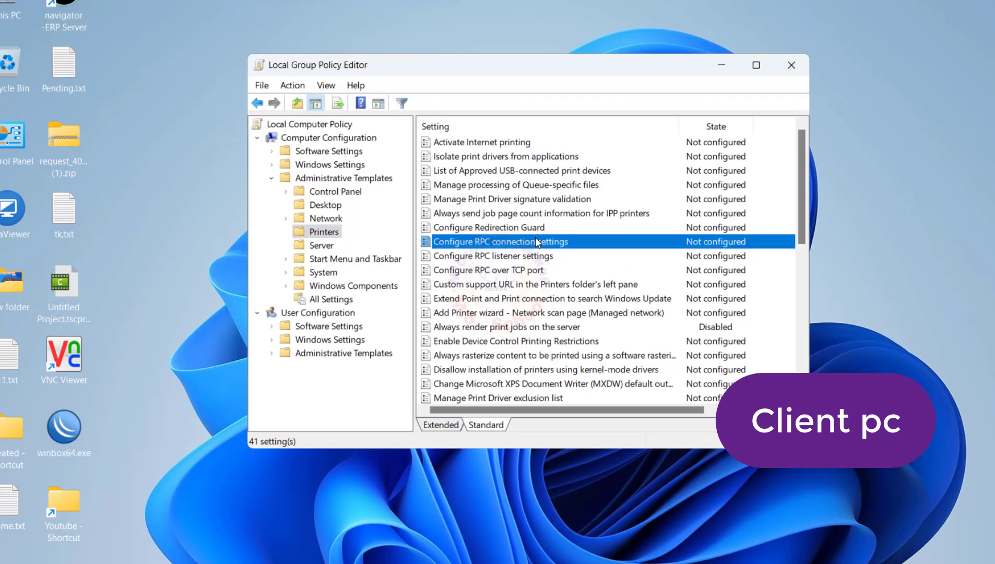
{"action": "double_click", "coordinate": [536, 241]}
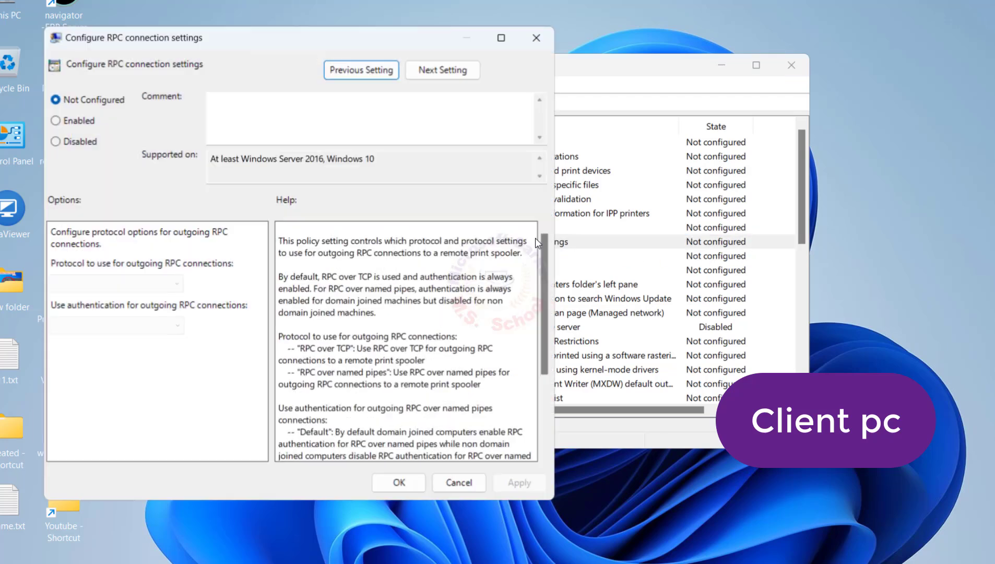
Step: Enable Configure RPC connection settings using RPC over TCP for outgoing connections
{"action": "left_click", "coordinate": [55, 121]}
{"action": "left_click", "coordinate": [175, 285]}
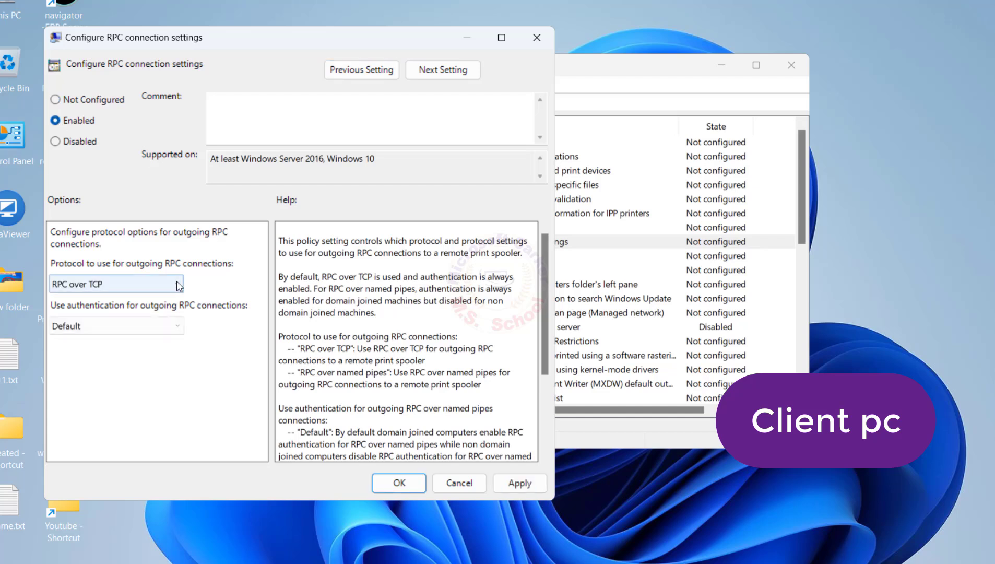
{"action": "left_click", "coordinate": [92, 300]}
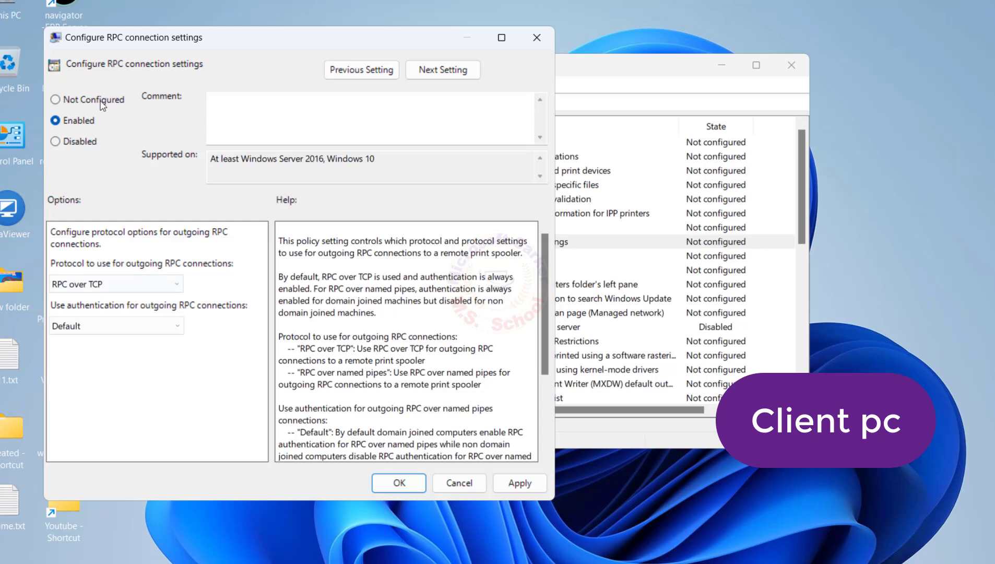
{"action": "left_click", "coordinate": [532, 484]}
{"action": "left_click", "coordinate": [402, 483]}
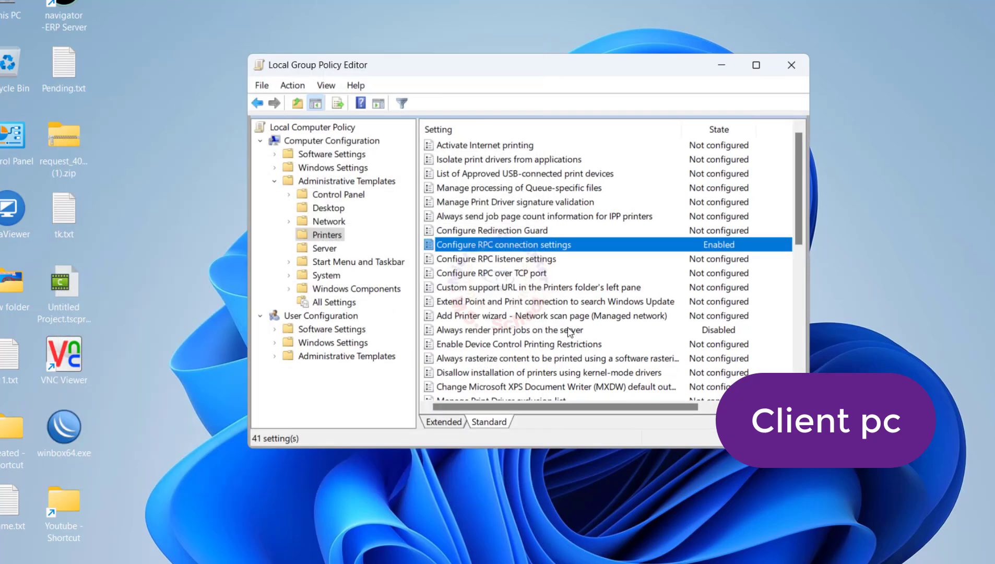
Step: Enable Configure RPC listener settings with incoming RPC over named pipes
{"action": "left_click", "coordinate": [511, 259]}
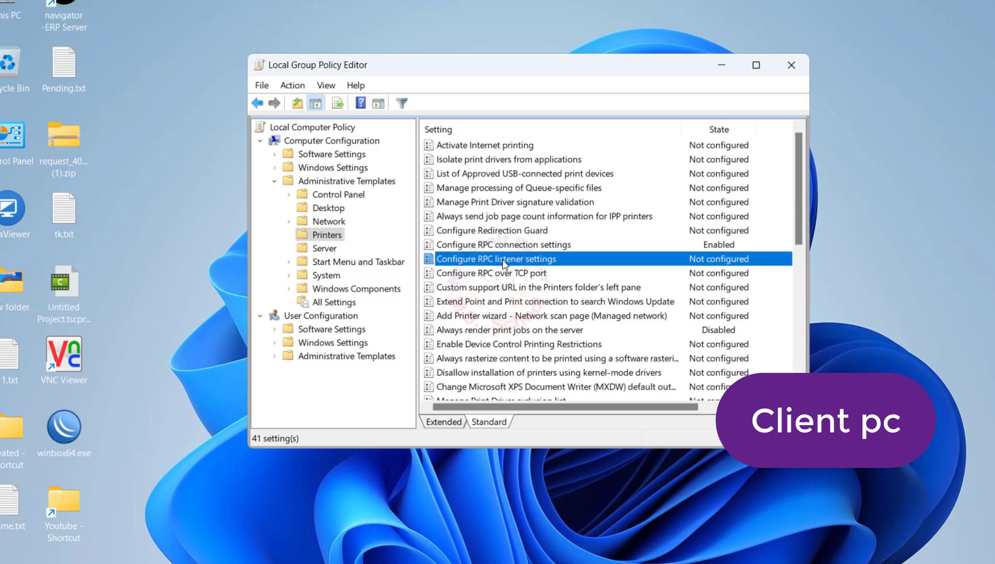
{"action": "double_click", "coordinate": [504, 260]}
{"action": "left_click", "coordinate": [99, 139]}
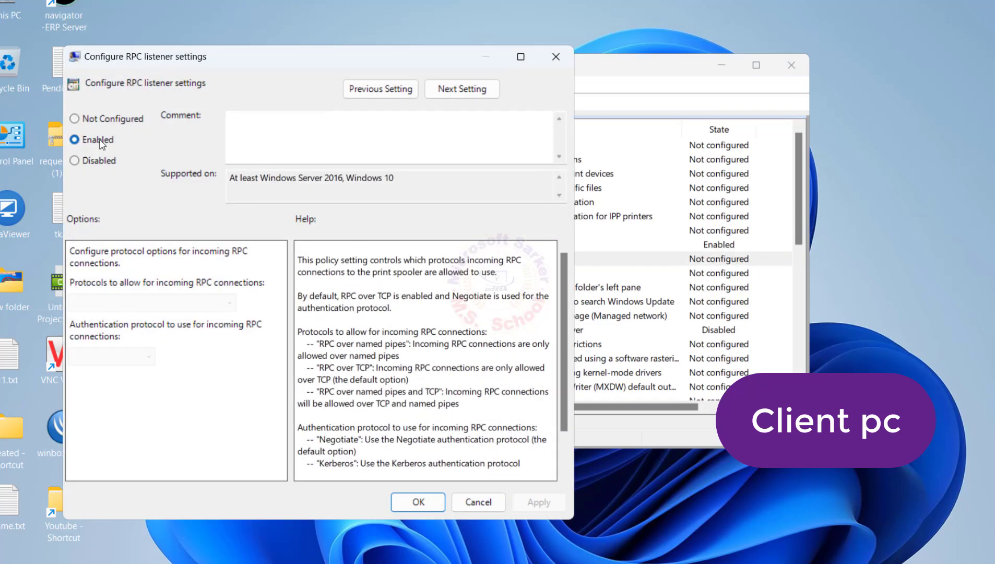
{"action": "left_click", "coordinate": [156, 302]}
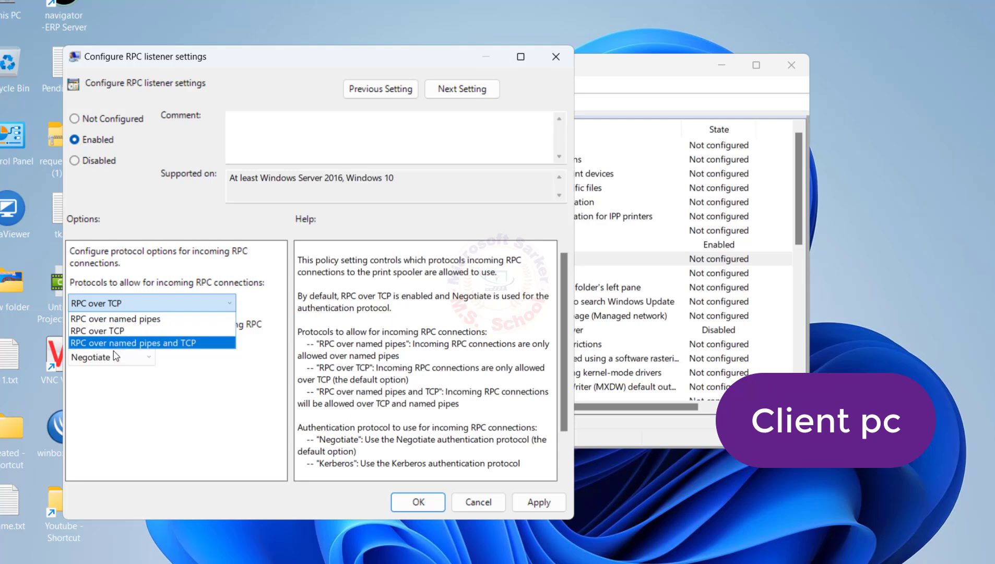
{"action": "left_click", "coordinate": [138, 319]}
{"action": "left_click", "coordinate": [538, 502]}
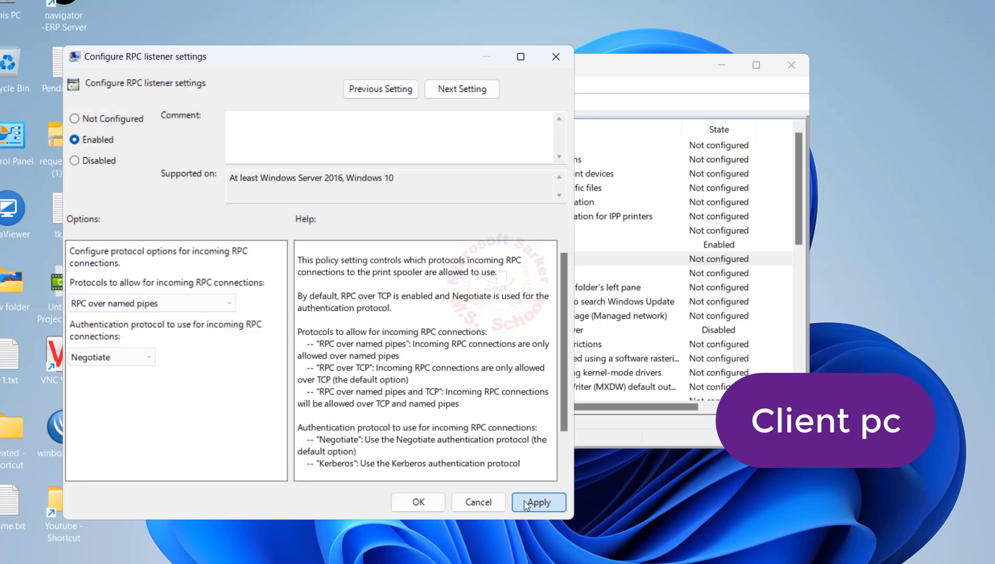
{"action": "left_click", "coordinate": [412, 502]}
Step: Enable Configure RPC over TCP port, leaving the port at 0
{"action": "double_click", "coordinate": [506, 274]}
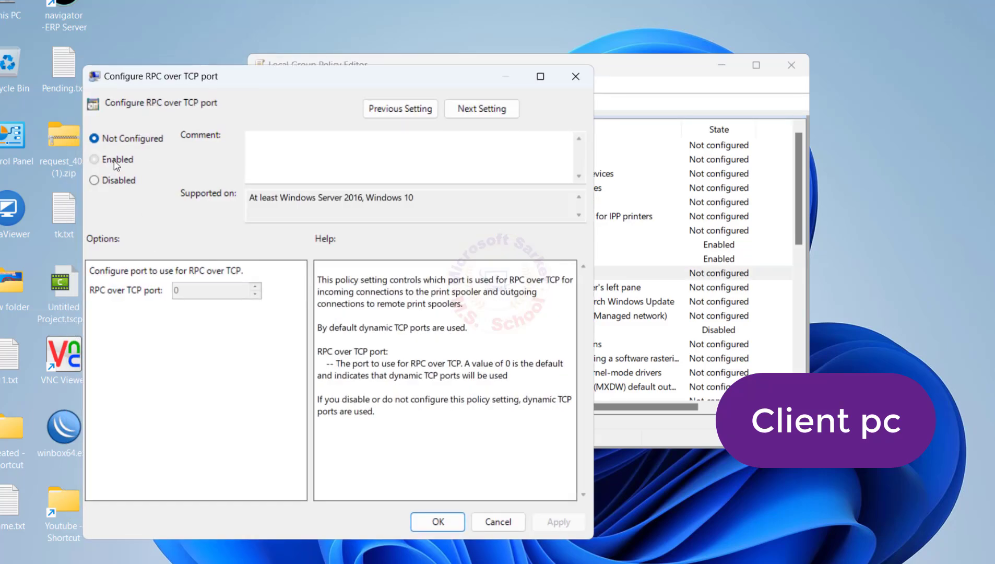
{"action": "left_click", "coordinate": [115, 160]}
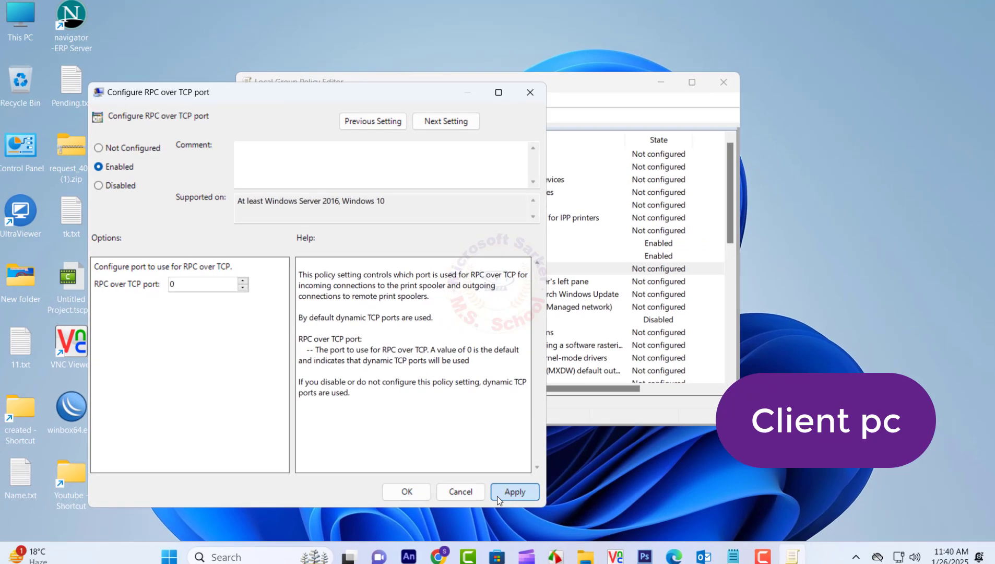
{"action": "left_click", "coordinate": [559, 522]}
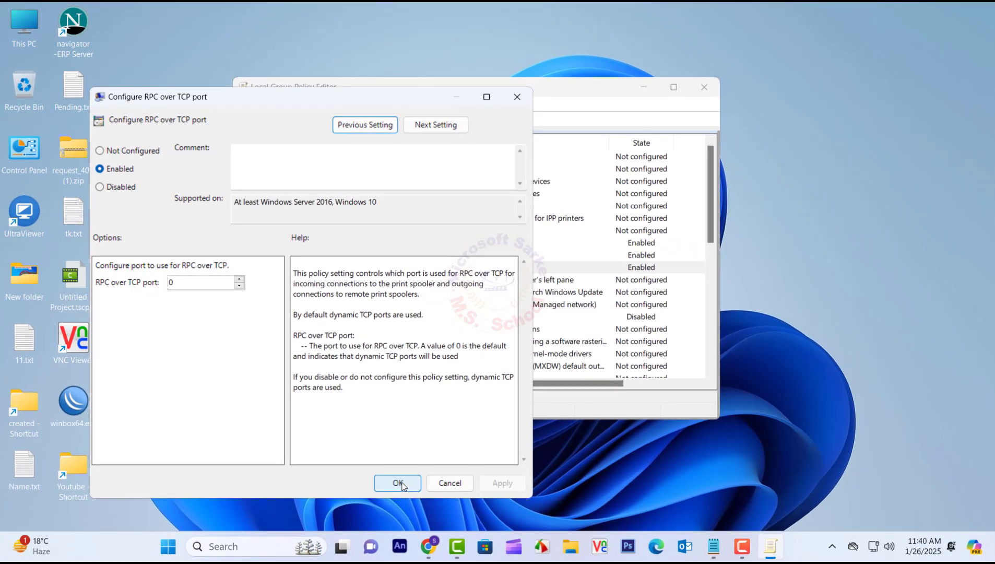
{"action": "left_click", "coordinate": [438, 522]}
Step: Close the policy editor and expand the Printer entry under Troubleshoot > Additional troubleshooters
{"action": "left_click", "coordinate": [705, 89]}
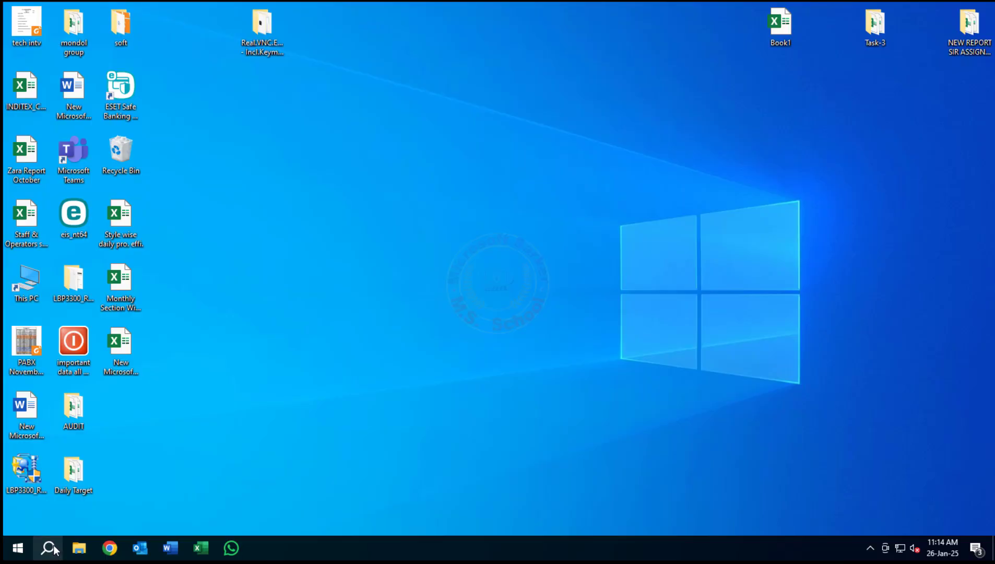
{"action": "left_click", "coordinate": [47, 544]}
{"action": "type", "text": "tr"}
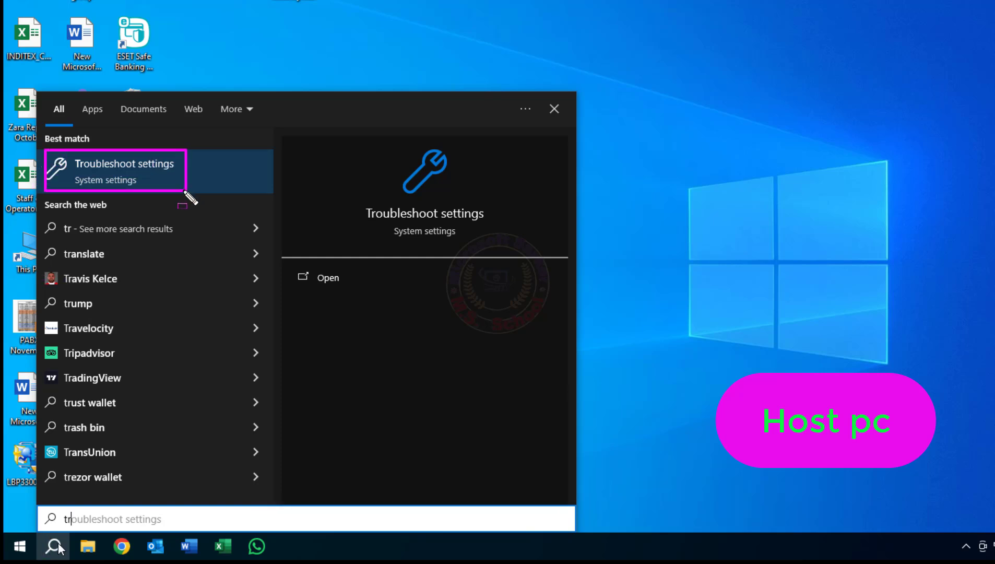
{"action": "left_click", "coordinate": [157, 167]}
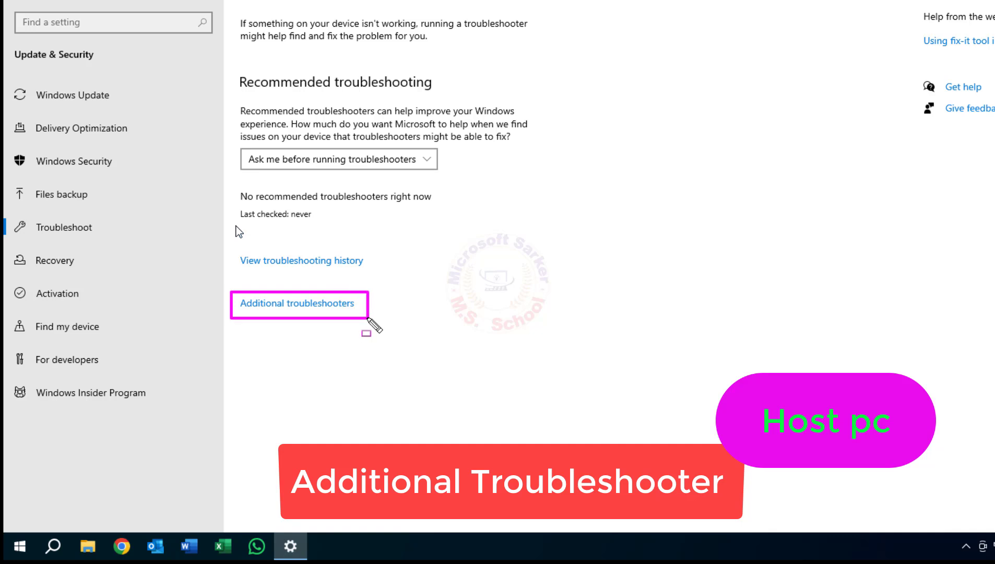
{"action": "left_click", "coordinate": [309, 313]}
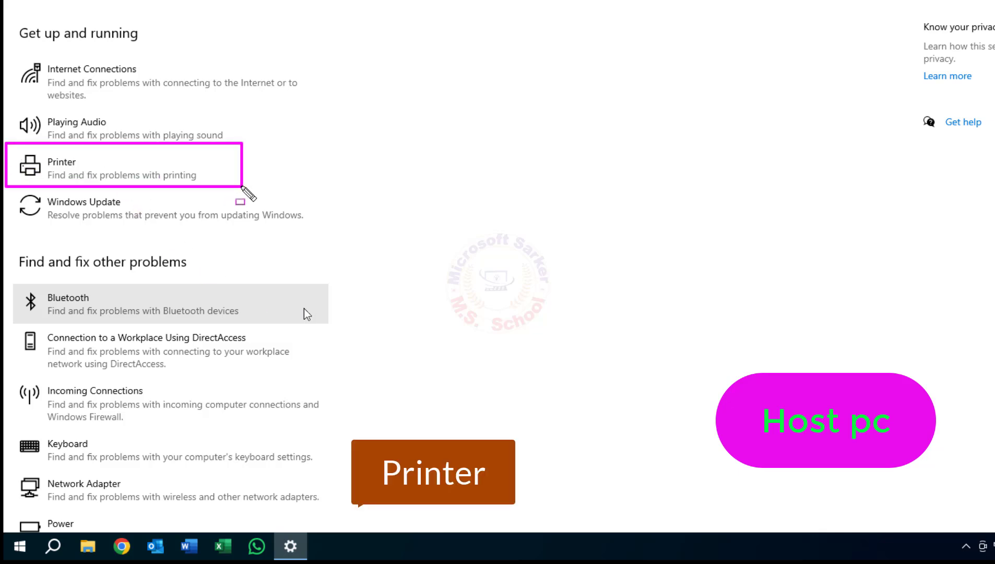
{"action": "left_click", "coordinate": [111, 166]}
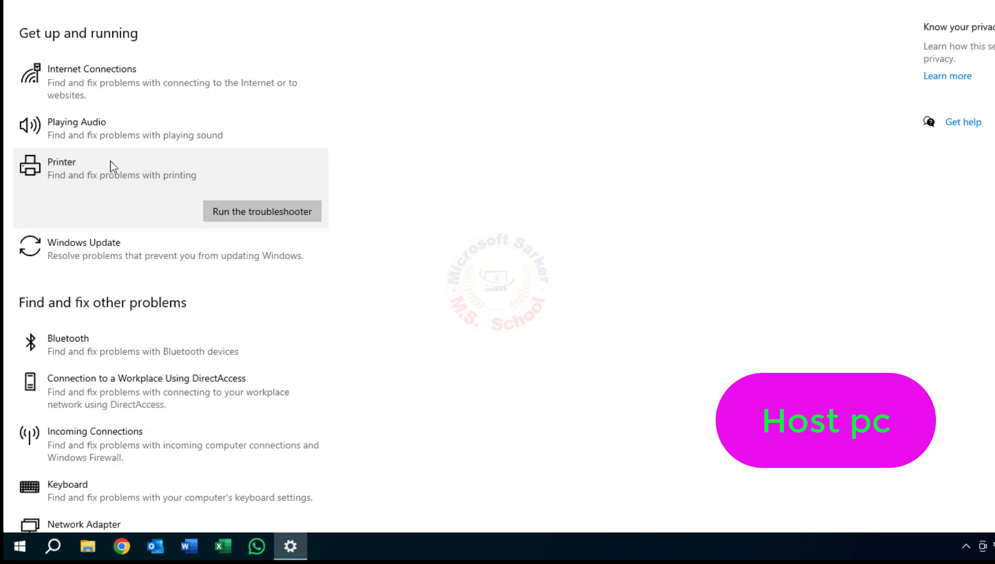
Step: Run the Printer troubleshooter on the Canon LBP3300, then close it and Settings
{"action": "left_click", "coordinate": [239, 213]}
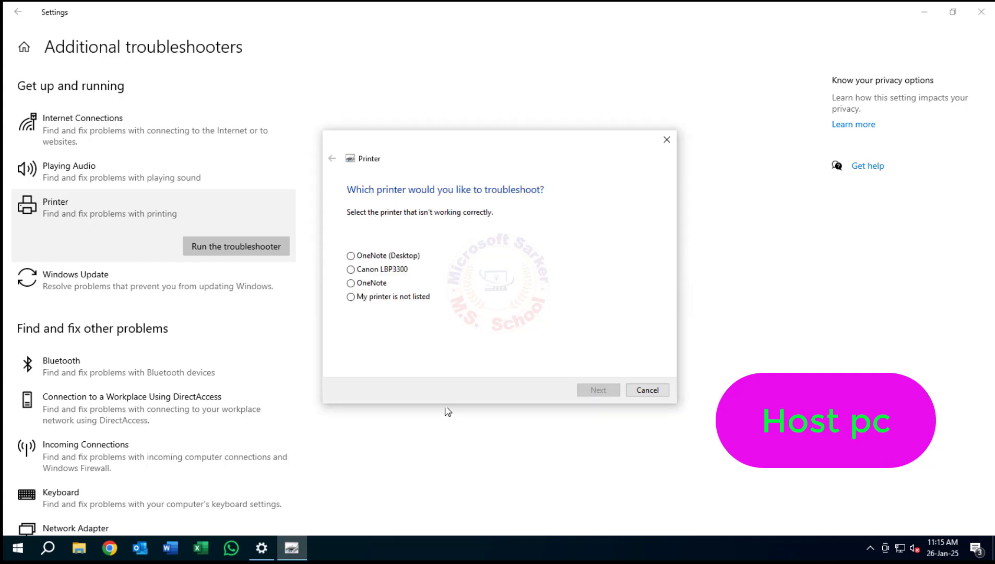
{"action": "left_click", "coordinate": [370, 272]}
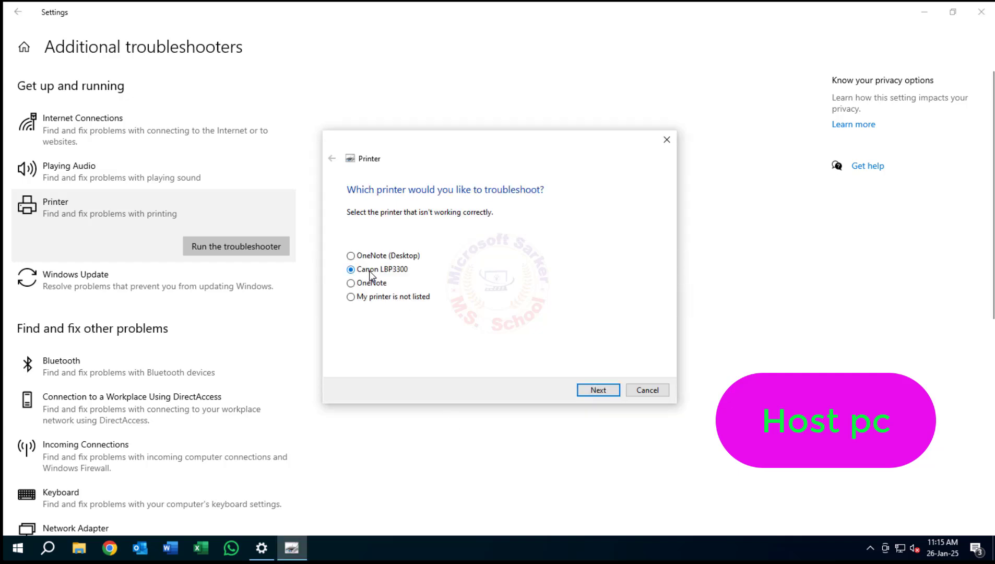
{"action": "left_click", "coordinate": [593, 389]}
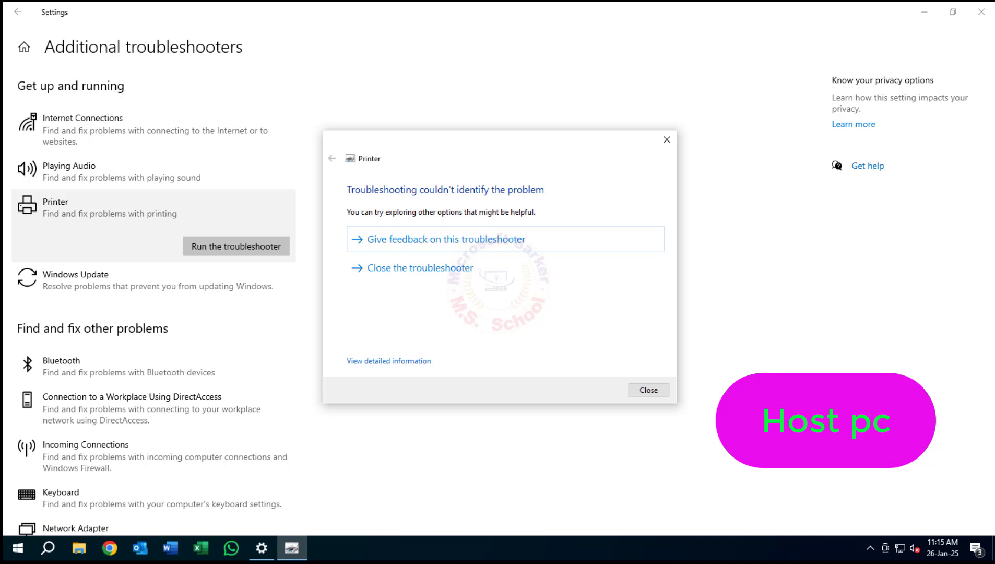
{"action": "left_click", "coordinate": [448, 273]}
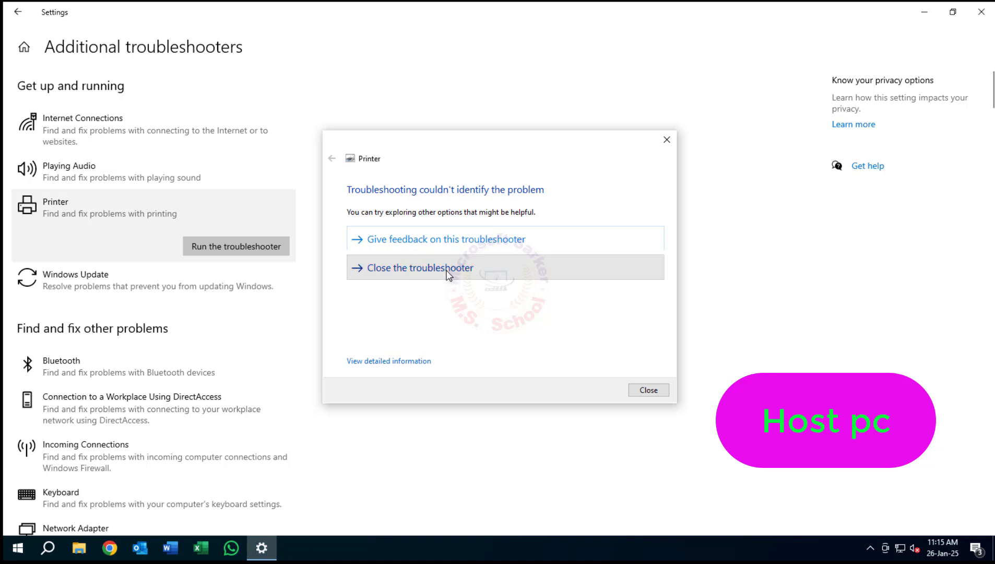
{"action": "left_click", "coordinate": [980, 15]}
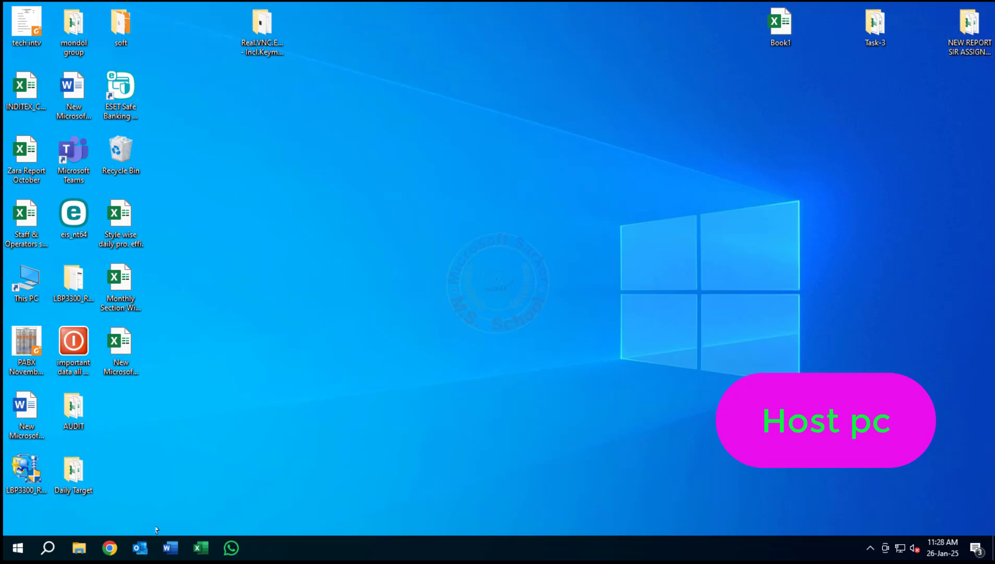
Step: Launch Registry Editor by searching 'reg'
{"action": "left_click", "coordinate": [51, 554]}
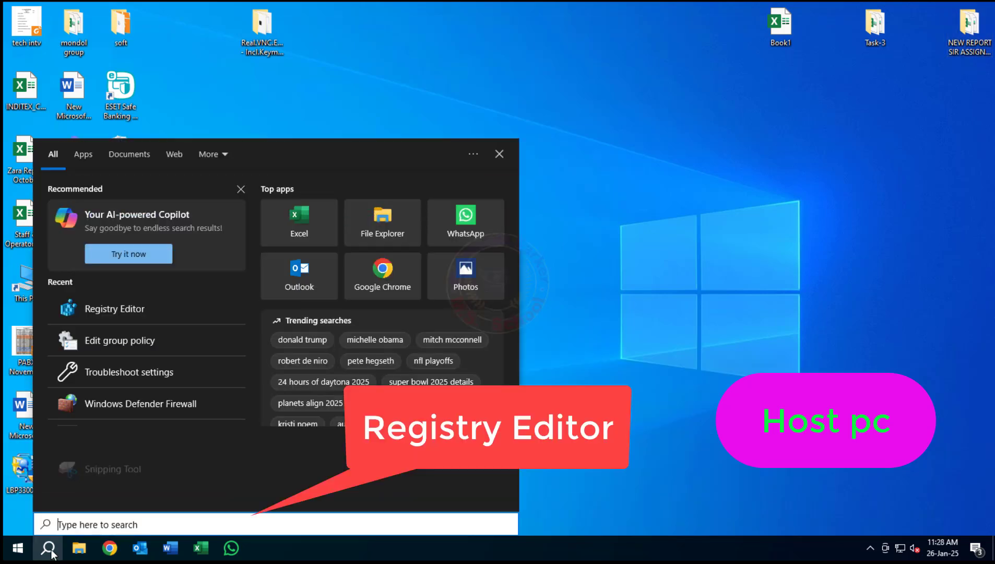
{"action": "type", "text": "reg"}
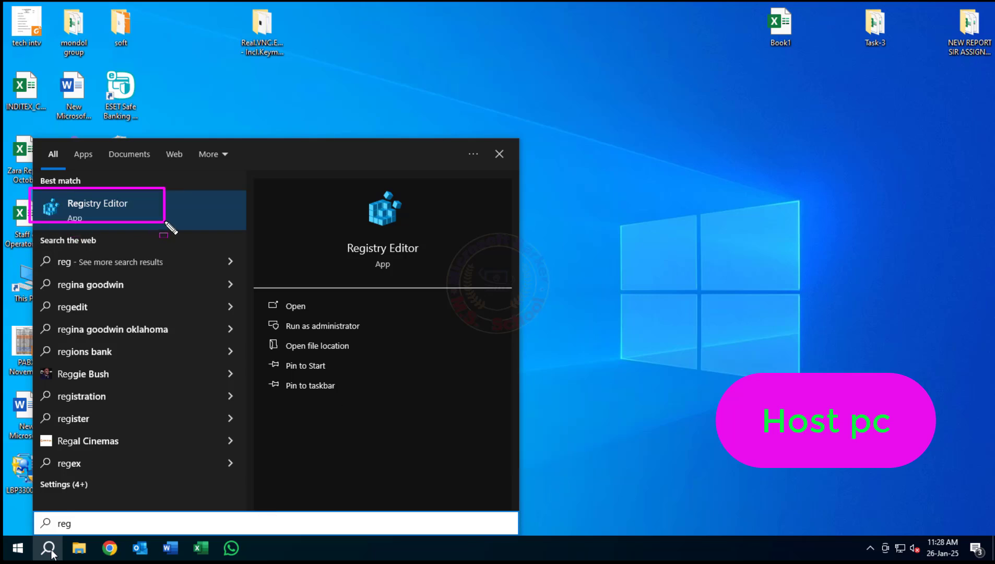
{"action": "left_click", "coordinate": [129, 208]}
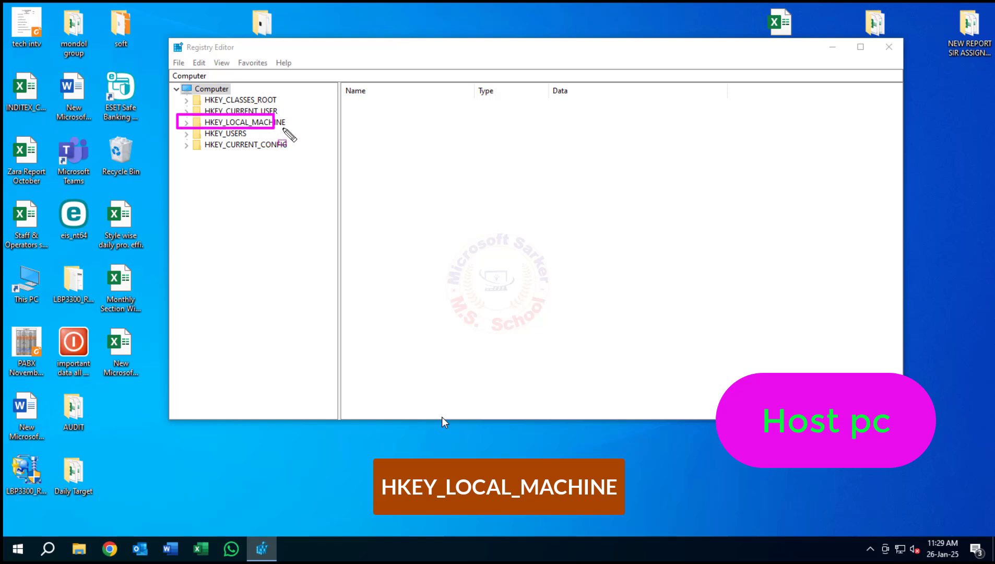
Step: Navigate to HKEY_LOCAL_MACHINE\SOFTWARE\Policies\Microsoft\Windows NT\Printers
{"action": "left_click", "coordinate": [187, 122]}
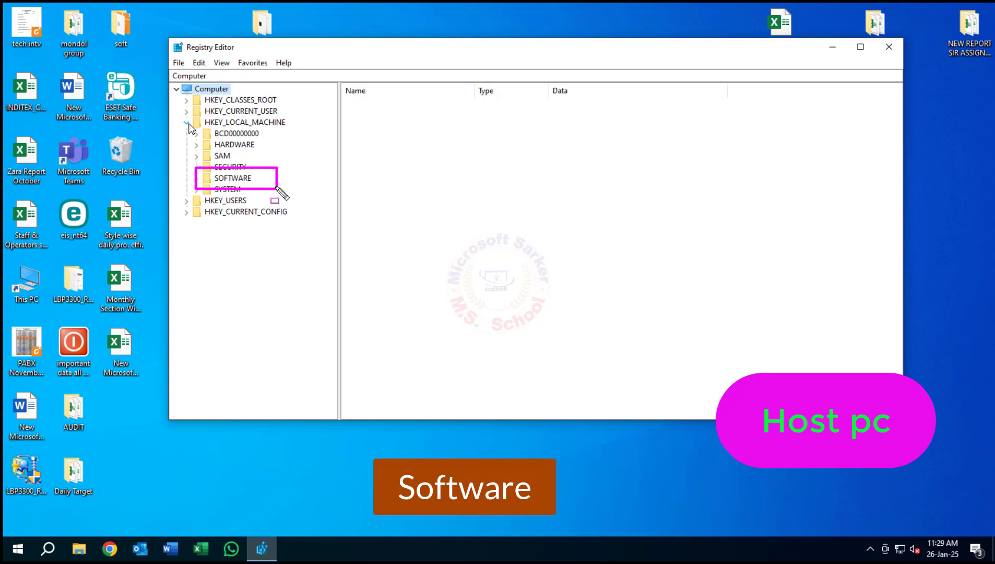
{"action": "left_click", "coordinate": [196, 178]}
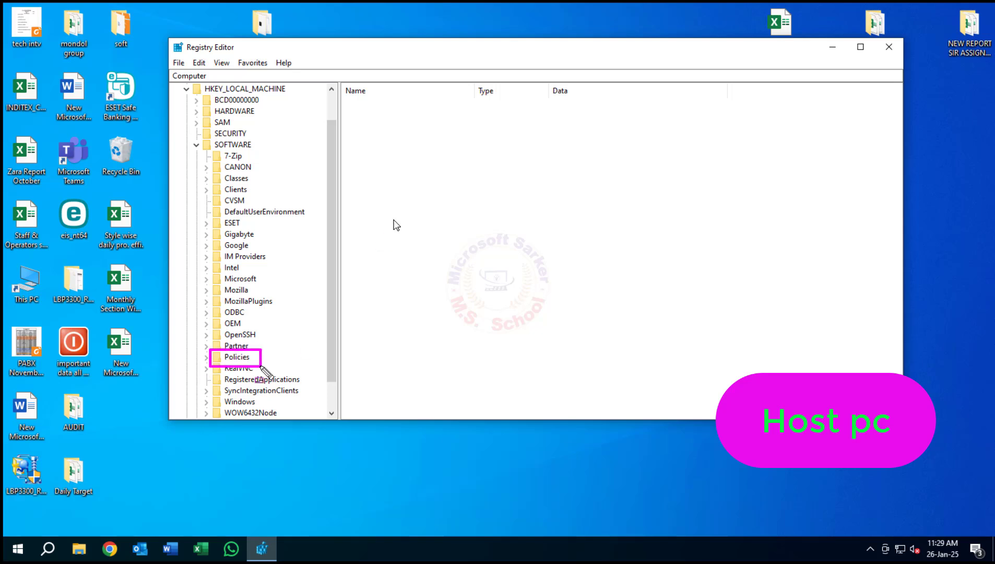
{"action": "left_click", "coordinate": [207, 358]}
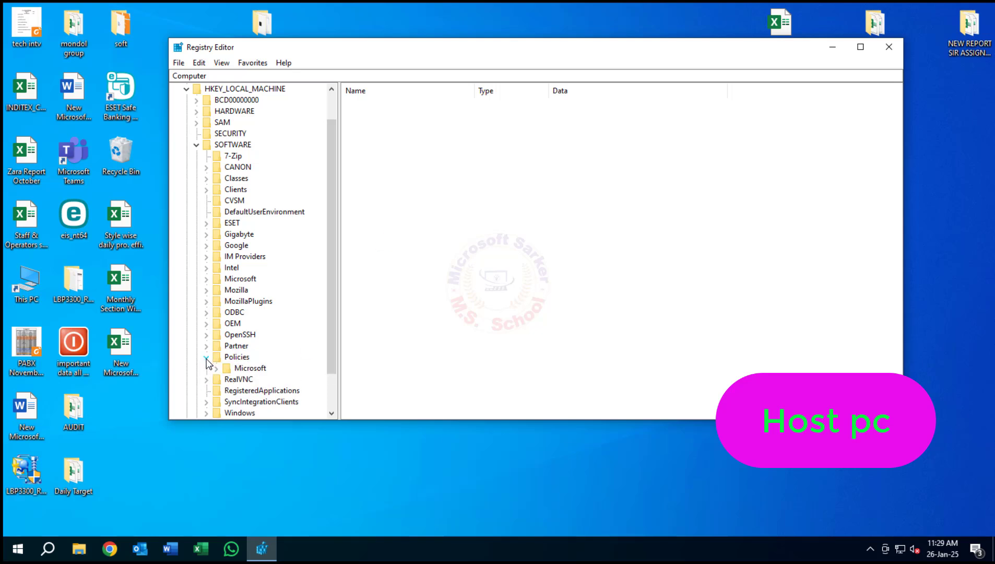
{"action": "left_click_drag", "start_coordinate": [333, 315], "coordinate": [333, 335]}
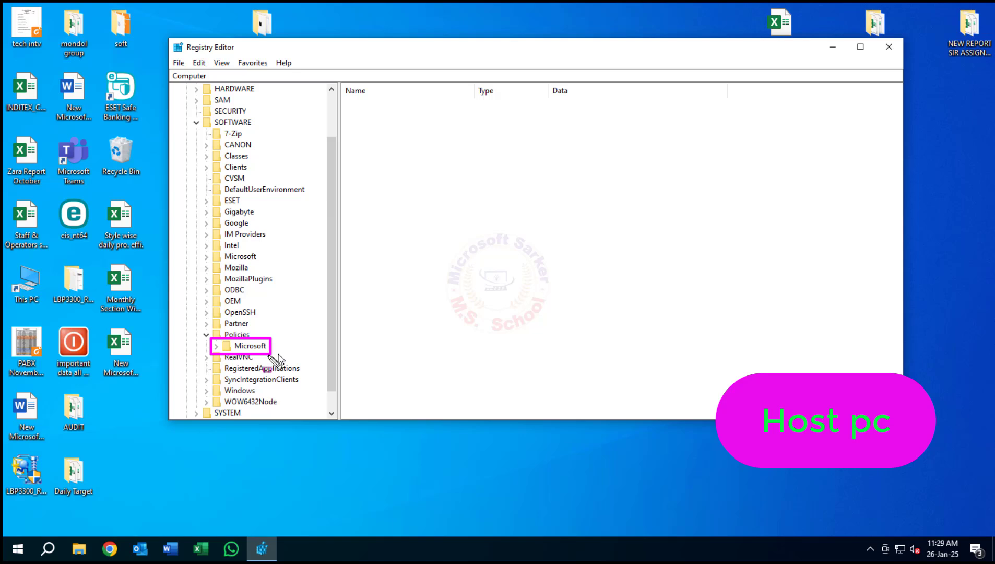
{"action": "left_click", "coordinate": [217, 346]}
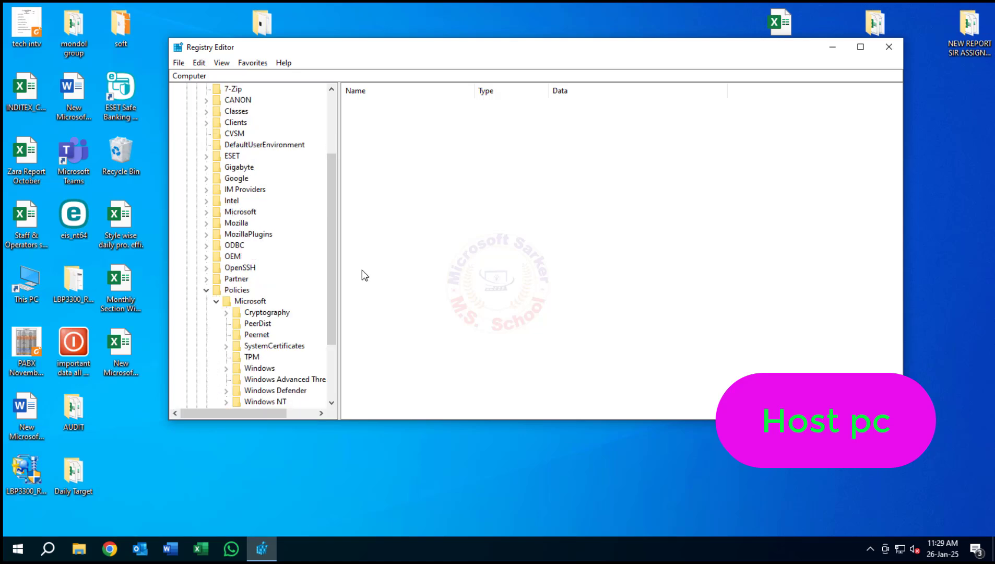
{"action": "left_click_drag", "start_coordinate": [333, 259], "coordinate": [333, 300]}
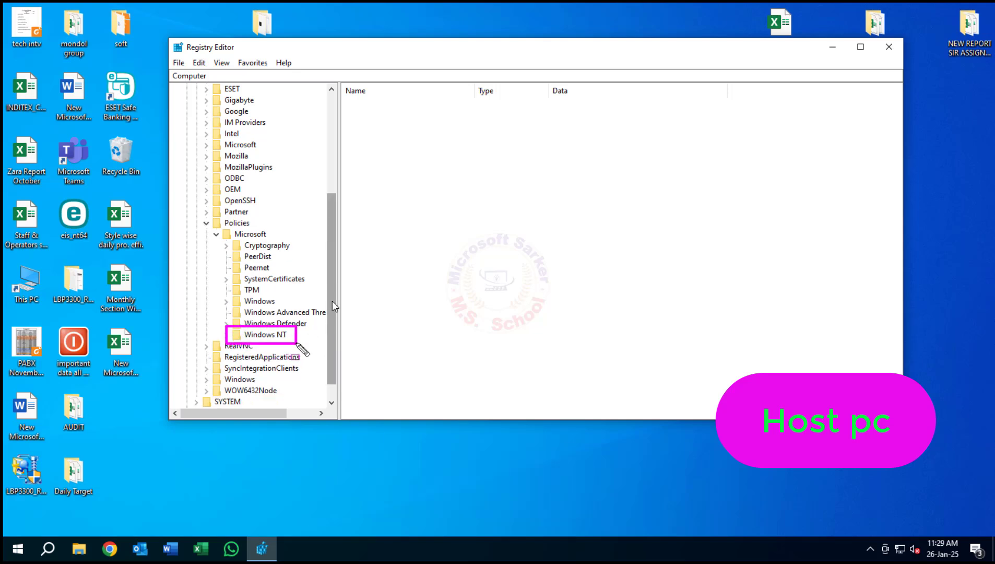
{"action": "left_click", "coordinate": [226, 335]}
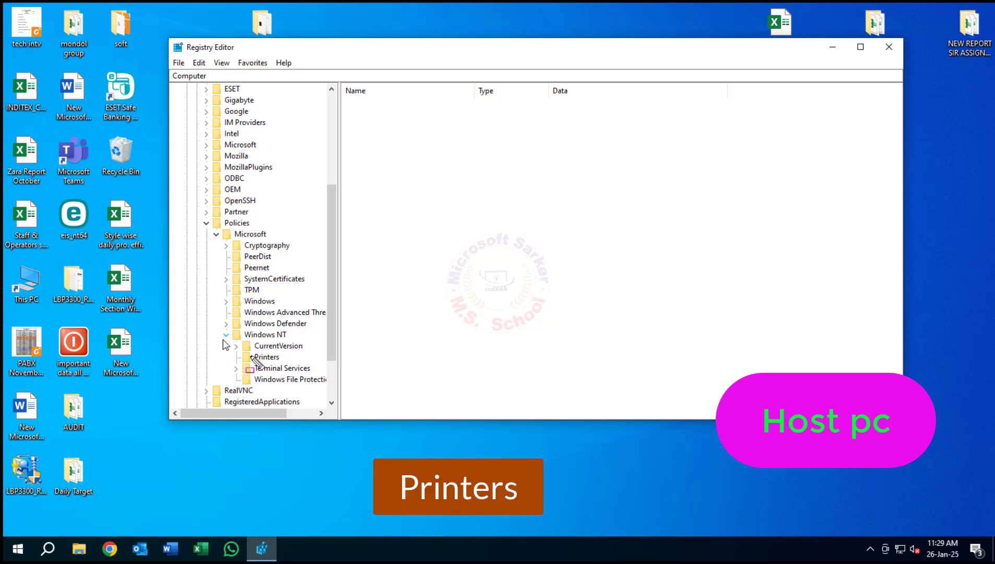
{"action": "left_click", "coordinate": [268, 357]}
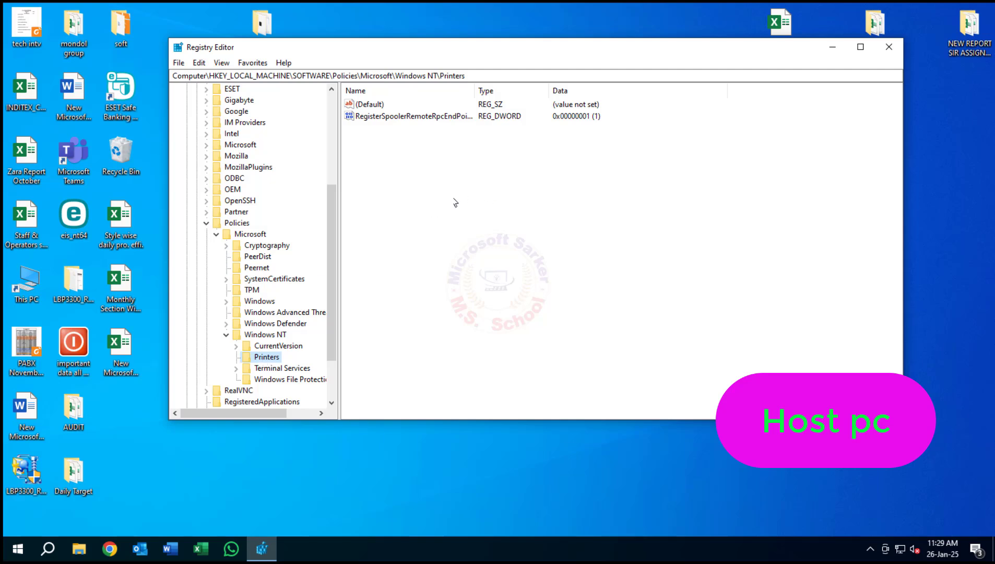
Step: Add a DWORD value RpcOverNamedPipes set to 1 under Printers
{"action": "right_click", "coordinate": [432, 182]}
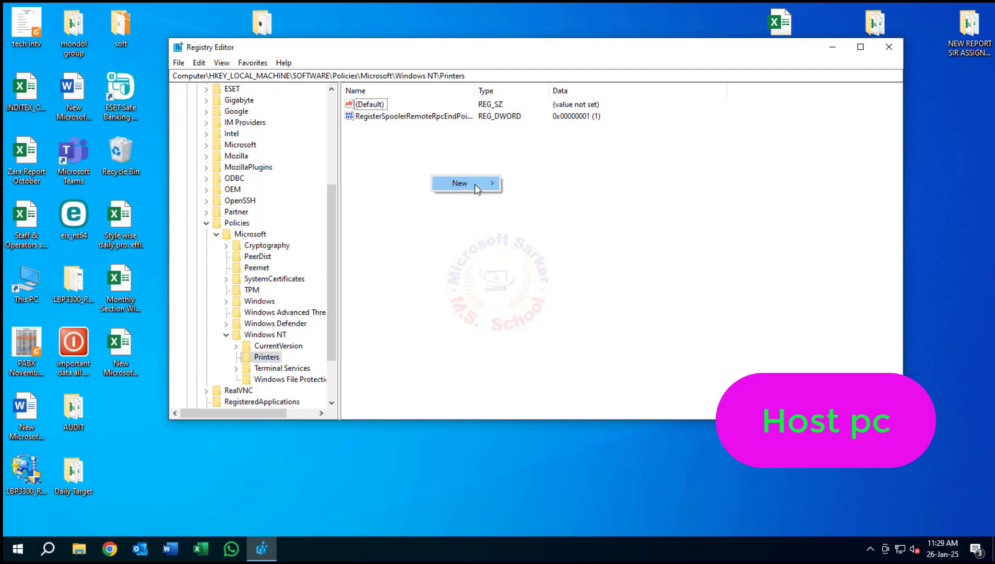
{"action": "mouse_move", "coordinate": [474, 185]}
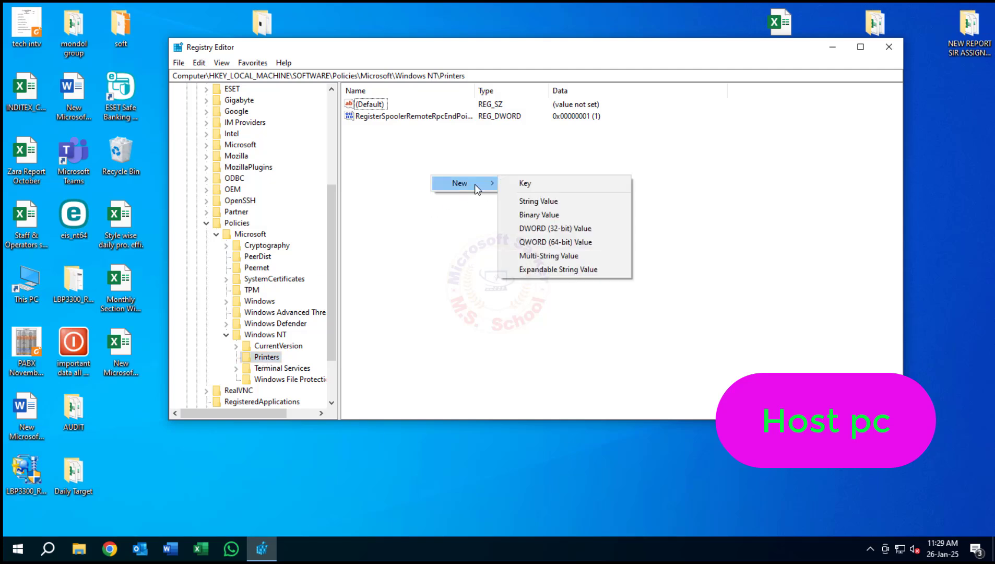
{"action": "left_click", "coordinate": [576, 229]}
{"action": "type", "text": "R"}
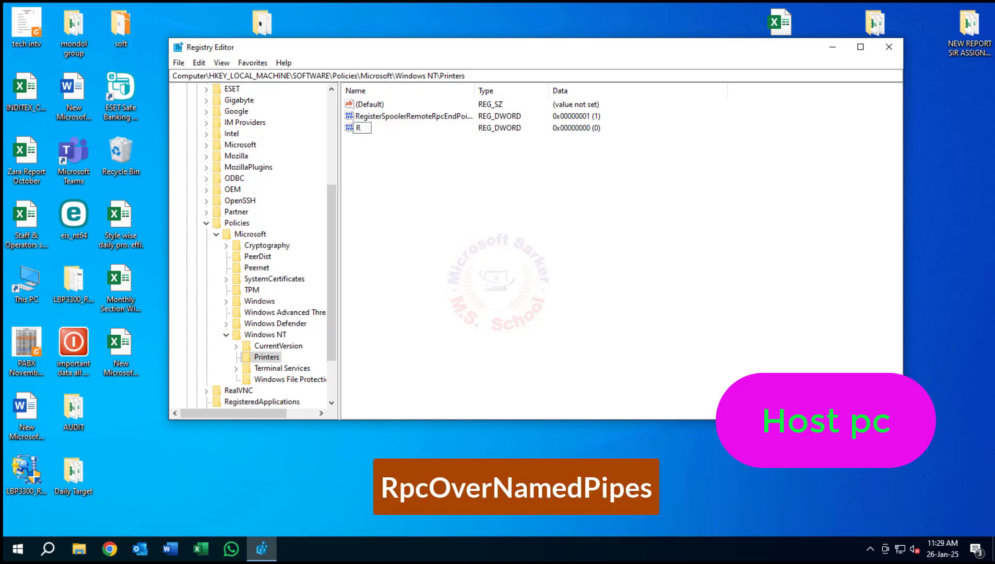
{"action": "type", "text": "pcOverNamed"}
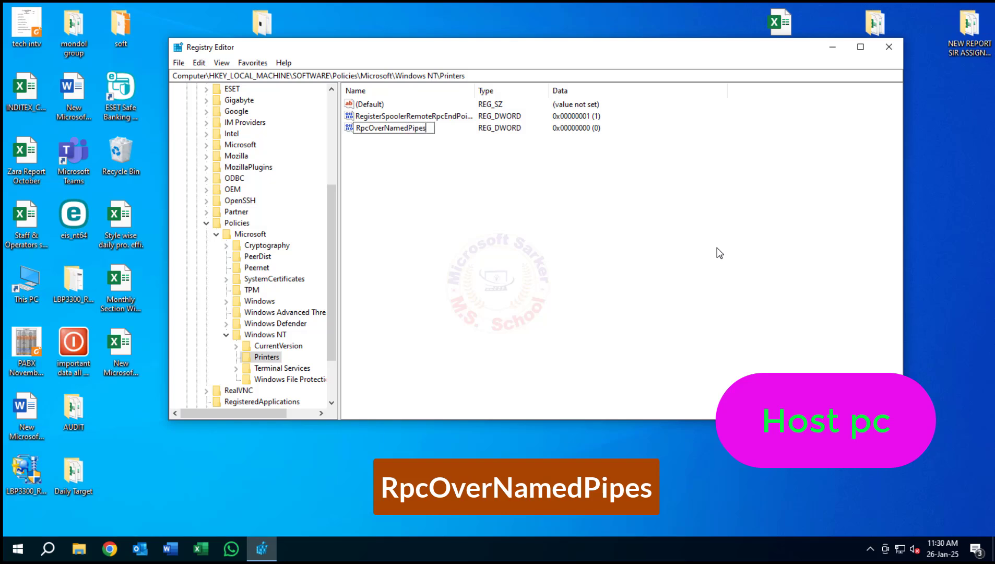
{"action": "type", "text": "Pipes"}
{"action": "key", "text": "Return"}
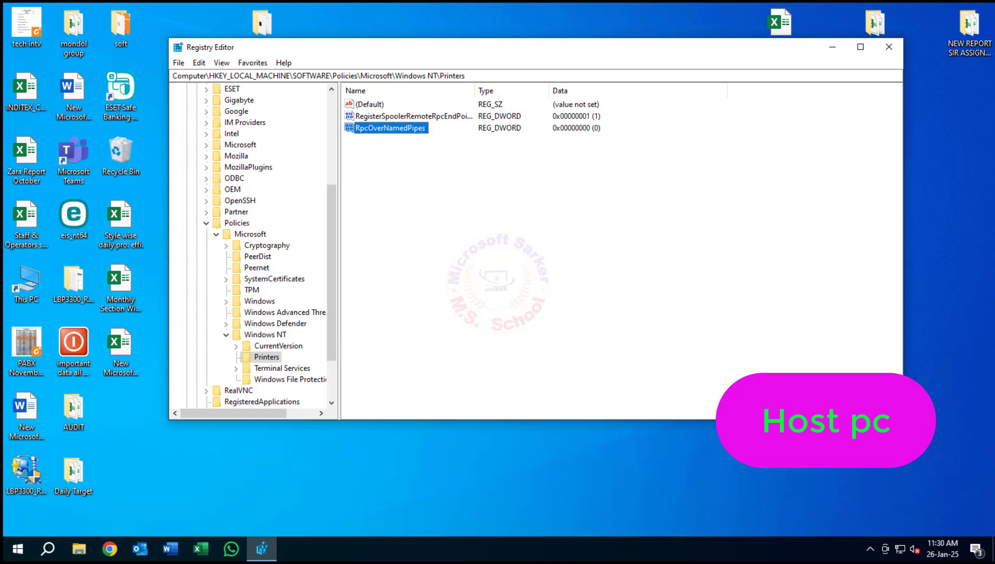
{"action": "double_click", "coordinate": [407, 130]}
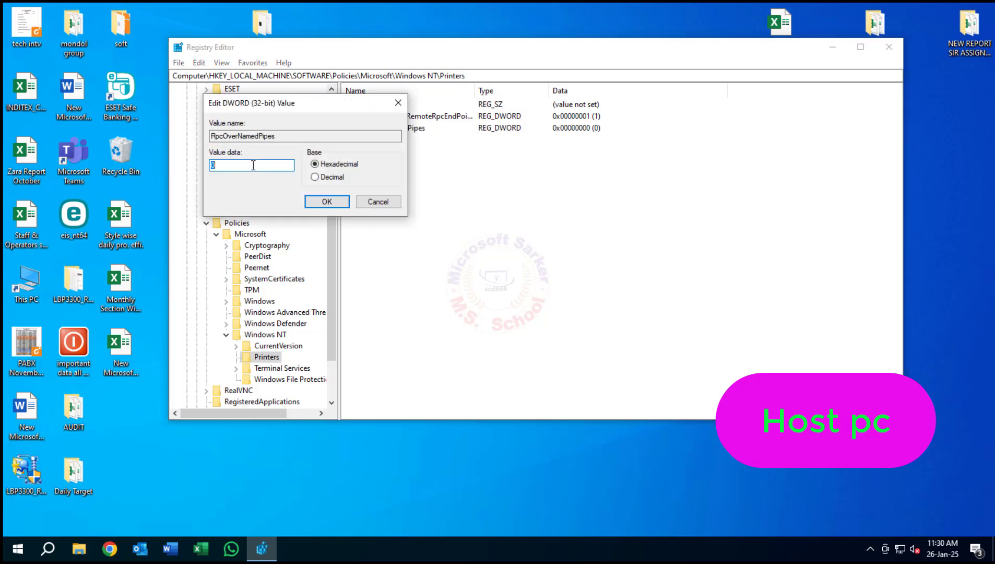
{"action": "type", "text": "1"}
{"action": "left_click", "coordinate": [324, 202]}
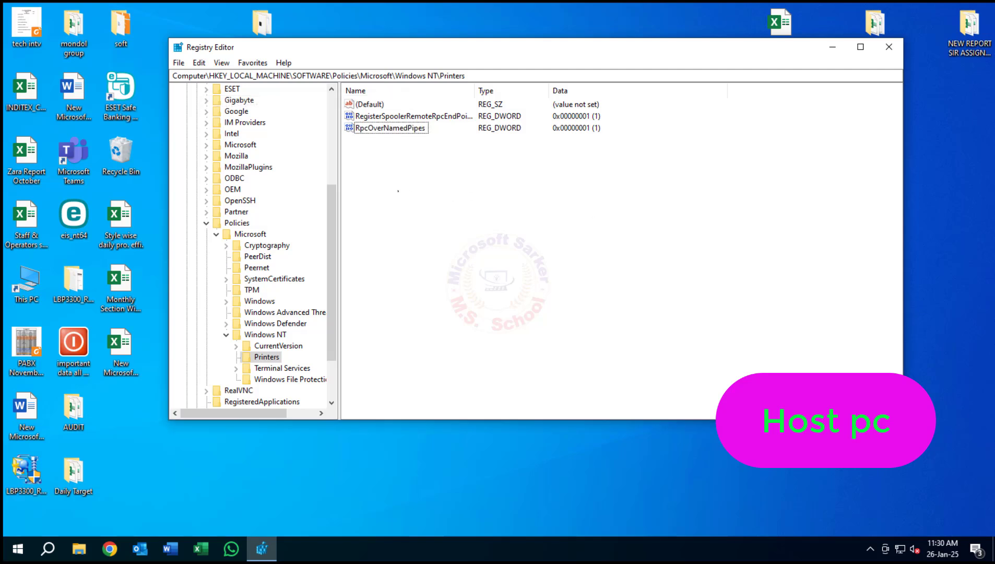
Step: Add a DWORD value RpcOverTcp set to 0, then close Registry Editor
{"action": "right_click", "coordinate": [382, 177]}
{"action": "mouse_move", "coordinate": [428, 185]}
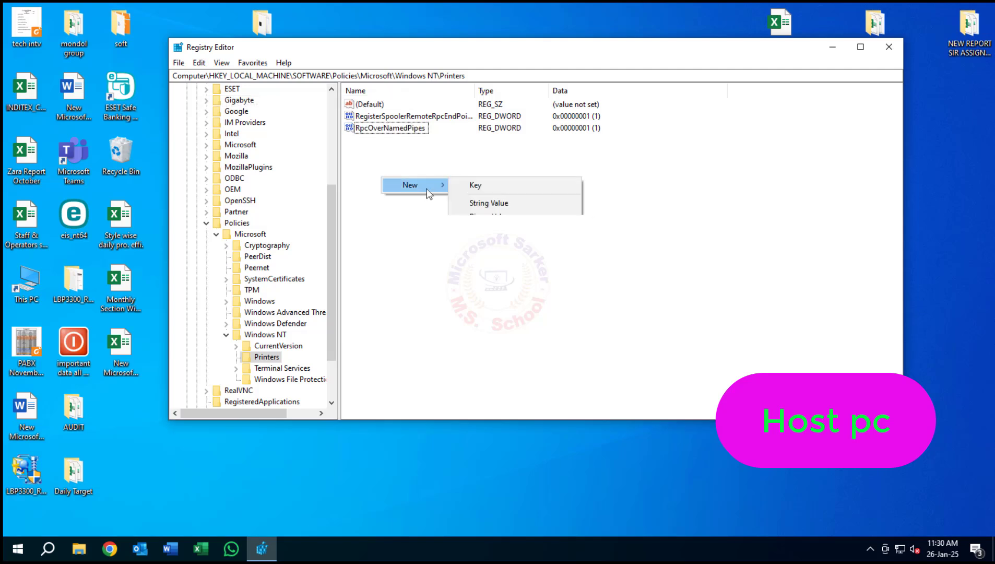
{"action": "left_click", "coordinate": [530, 231]}
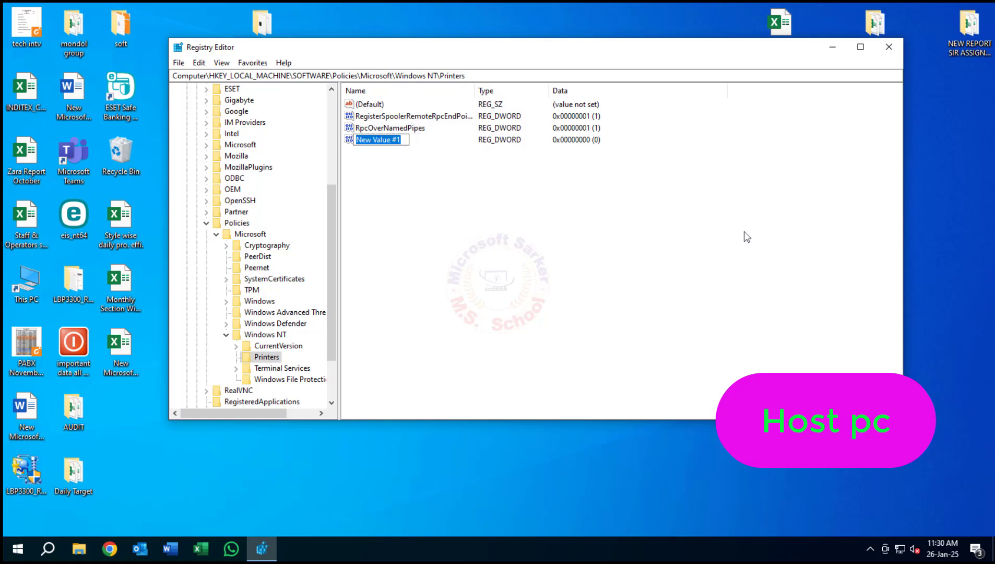
{"action": "type", "text": "Rpc"}
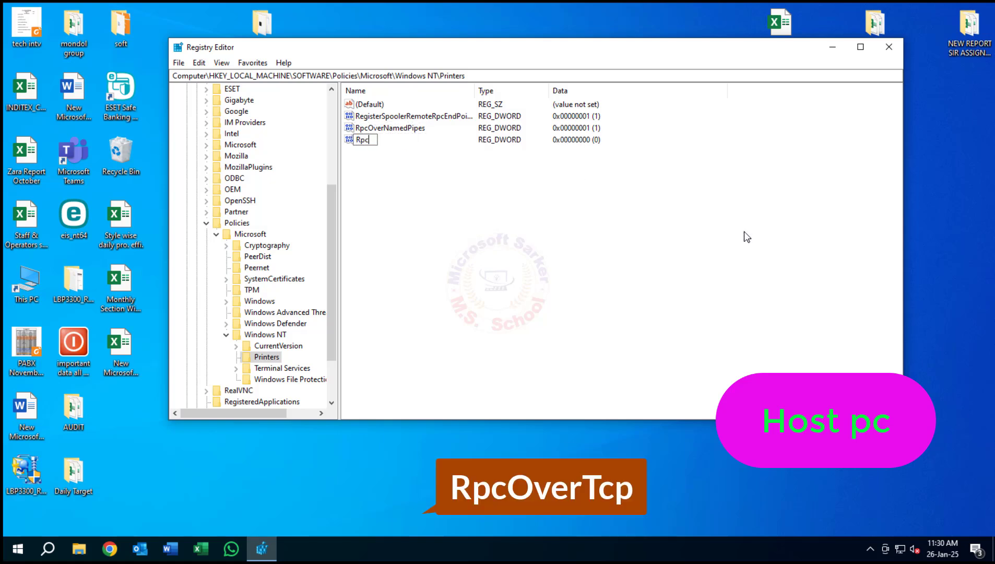
{"action": "type", "text": "OverTcp"}
{"action": "key", "text": "Return"}
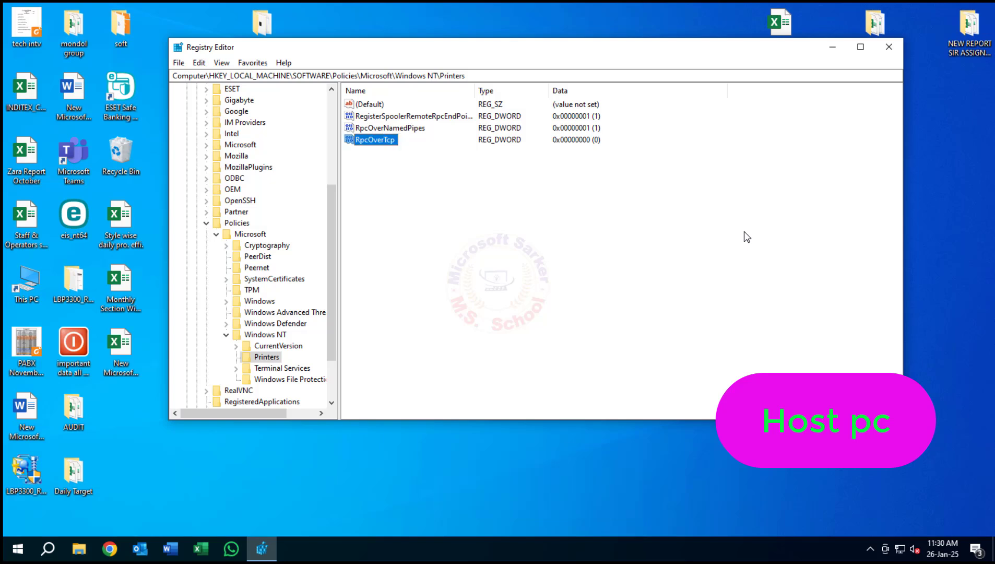
{"action": "double_click", "coordinate": [380, 144]}
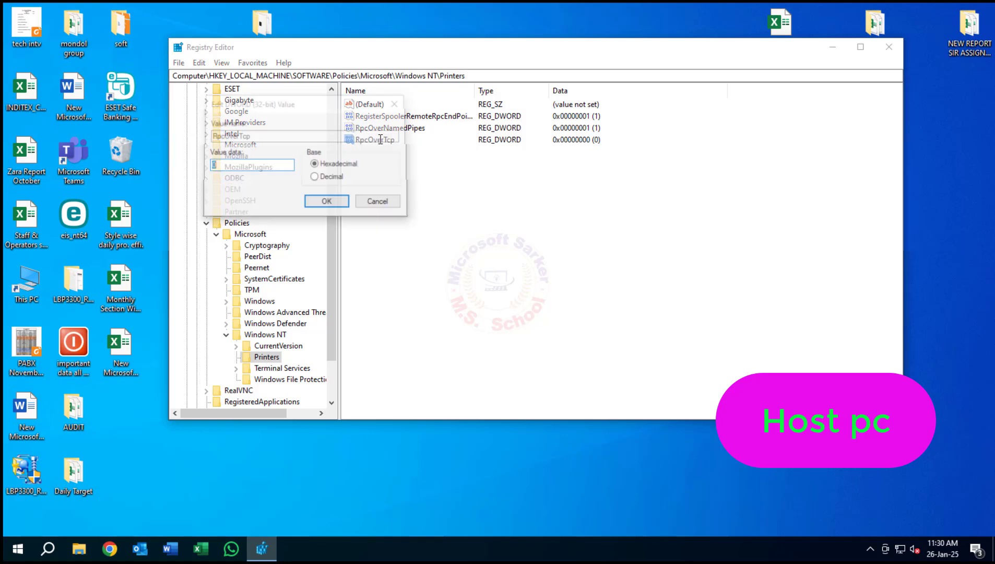
{"action": "left_click", "coordinate": [245, 165]}
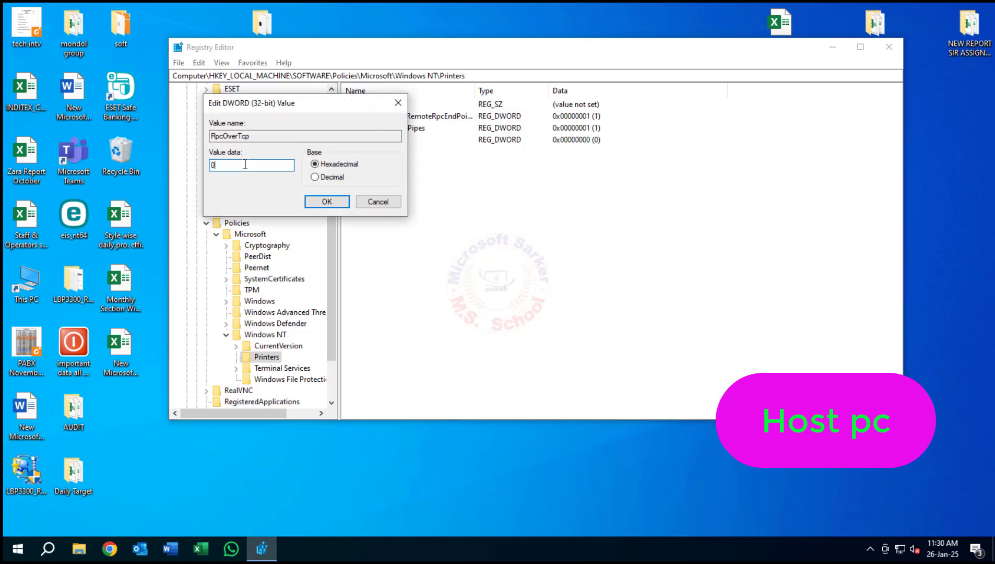
{"action": "left_click", "coordinate": [328, 204]}
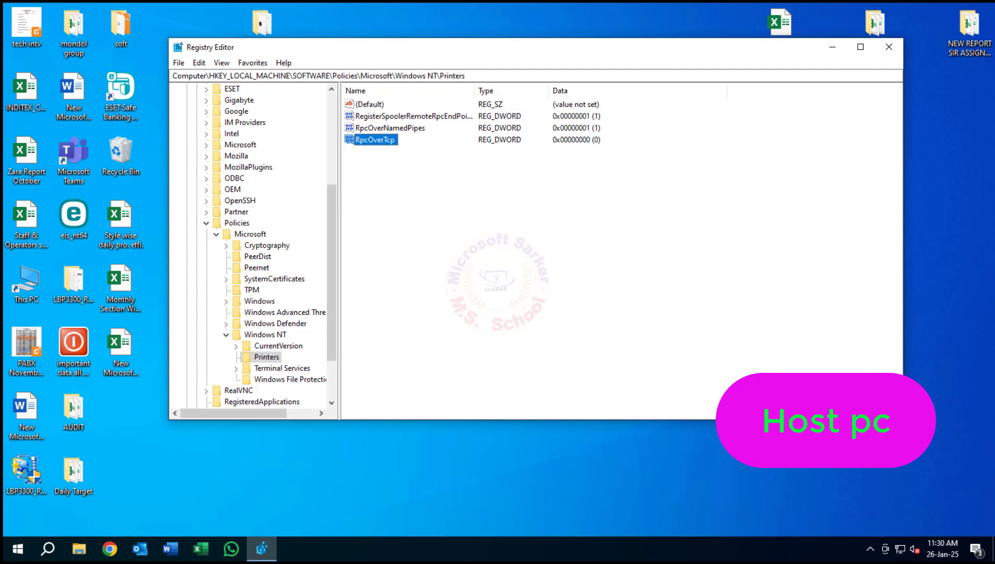
{"action": "left_click", "coordinate": [895, 48]}
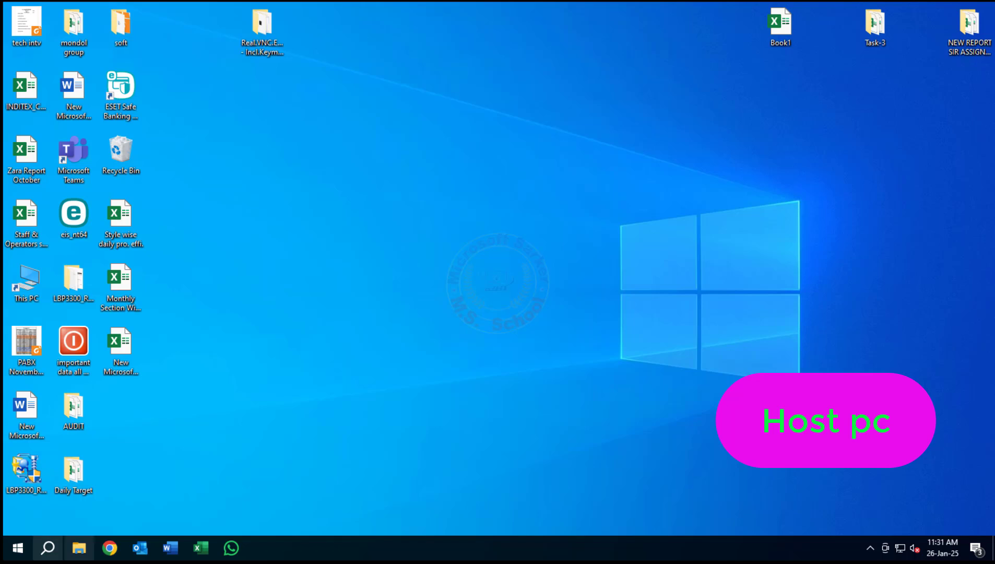
Step: Open Device Manager by searching 'der' in Windows Search
{"action": "left_click", "coordinate": [48, 547]}
{"action": "type", "text": "der"}
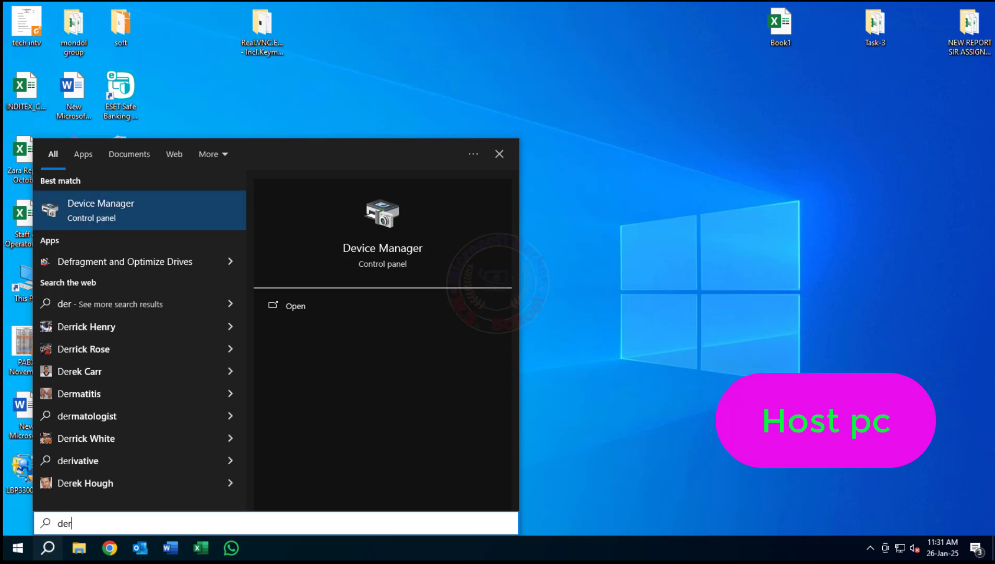
{"action": "left_click", "coordinate": [100, 208]}
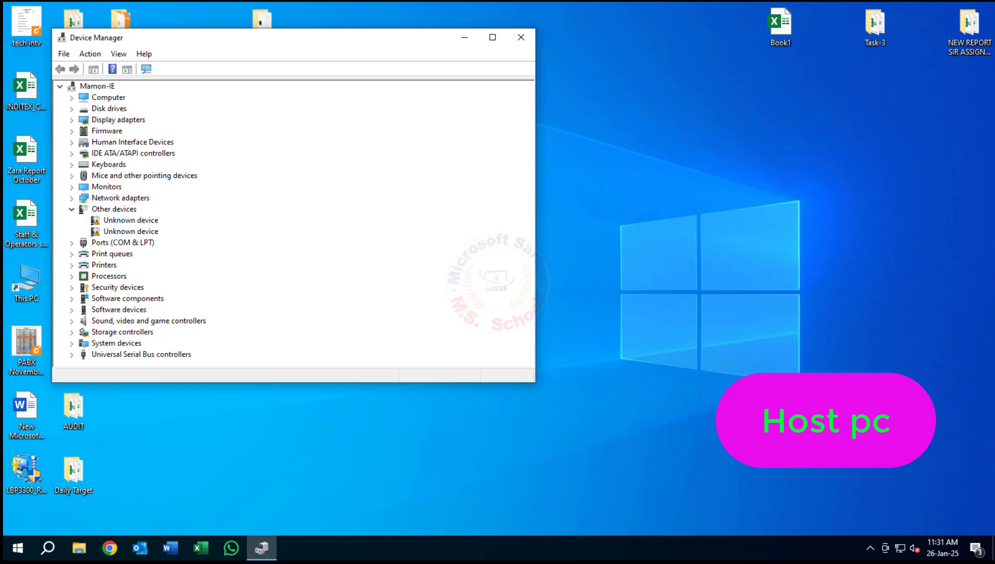
Step: Auto-search for a newer Canon LBP3300 driver, confirm the best is installed, and close Device Manager
{"action": "left_click_drag", "start_coordinate": [261, 45], "coordinate": [531, 58]}
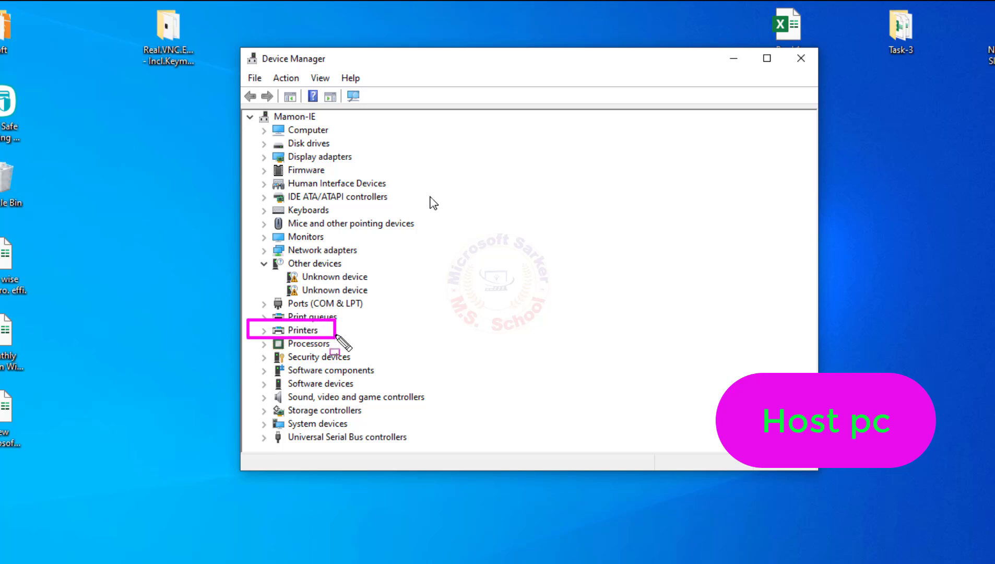
{"action": "left_click", "coordinate": [265, 330]}
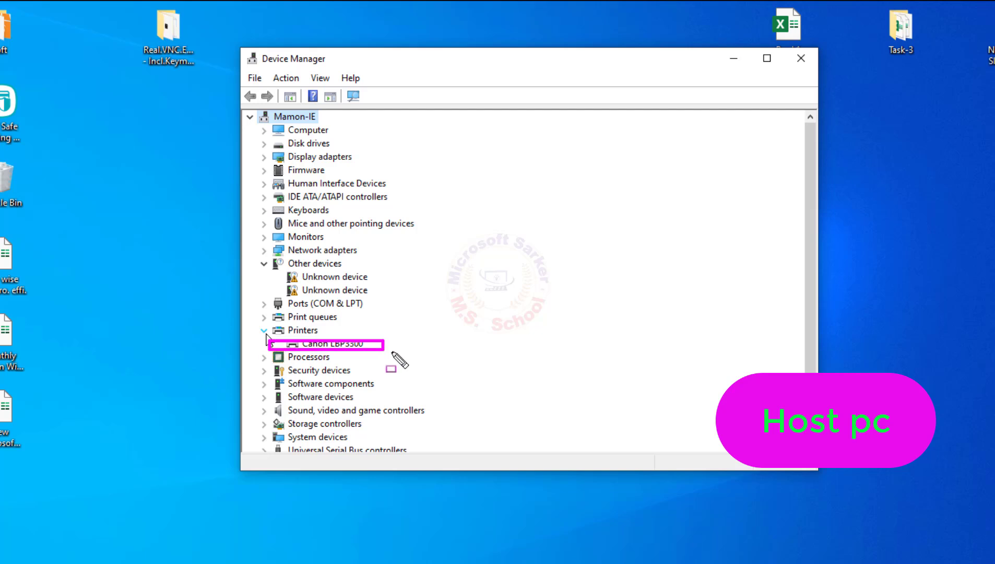
{"action": "right_click", "coordinate": [322, 346]}
{"action": "left_click", "coordinate": [384, 359]}
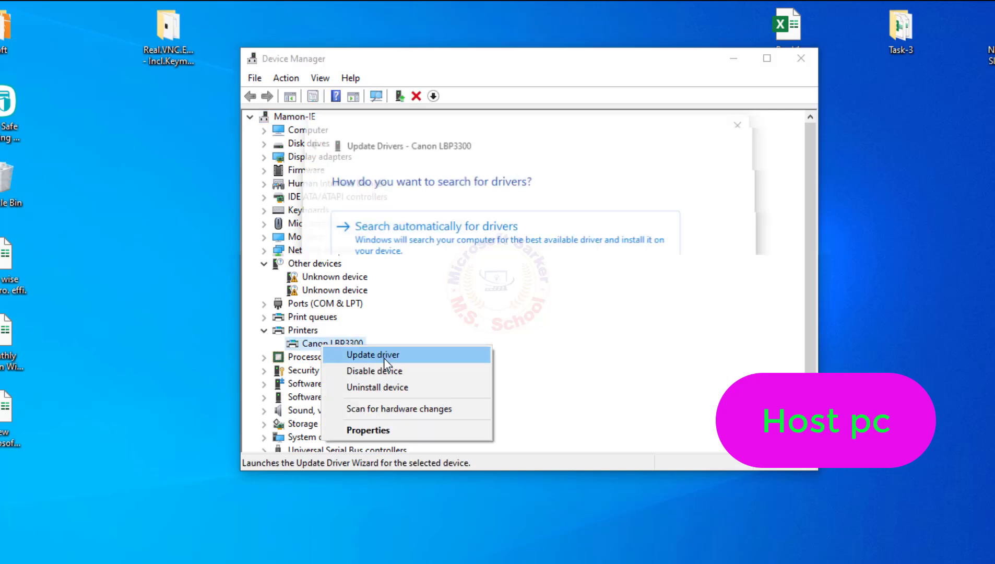
{"action": "left_click", "coordinate": [388, 248]}
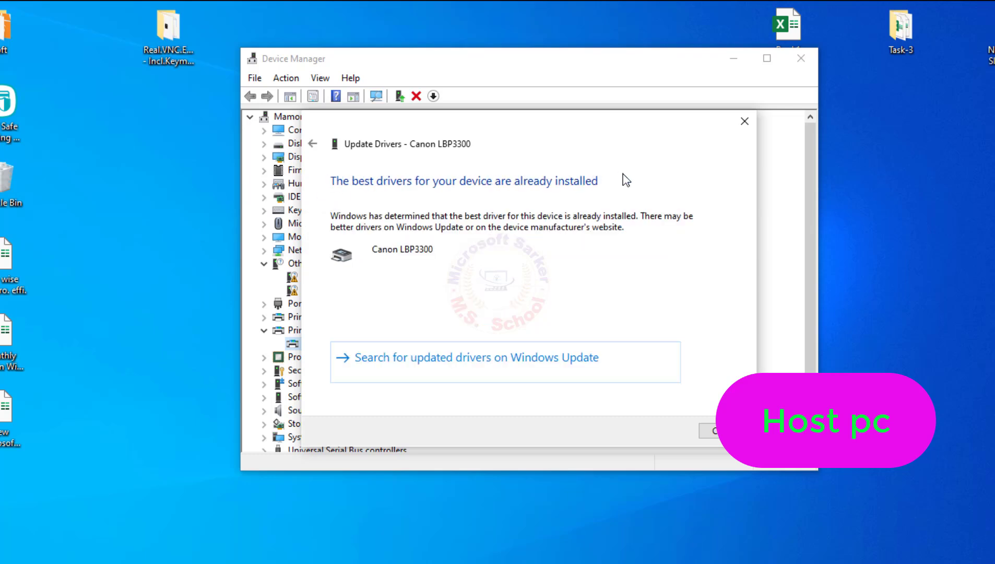
{"action": "left_click", "coordinate": [719, 432]}
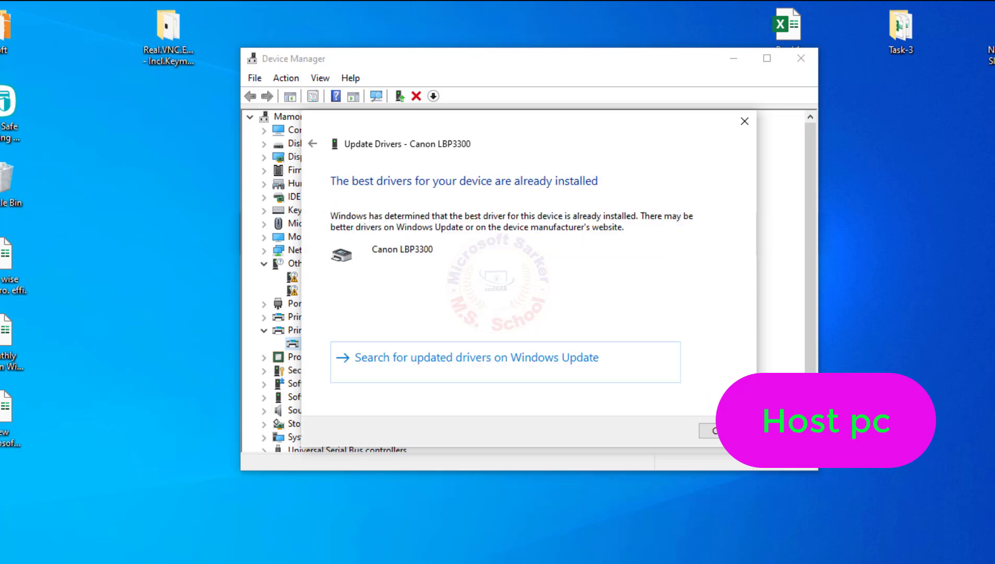
{"action": "left_click", "coordinate": [804, 52]}
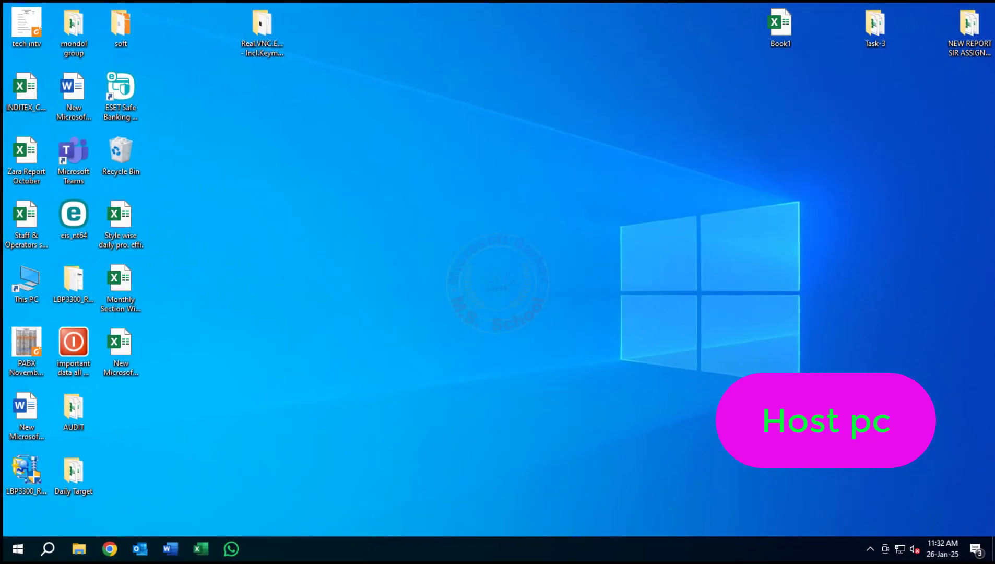
Step: Open Control Panel by searching 'con'
{"action": "left_click", "coordinate": [50, 548]}
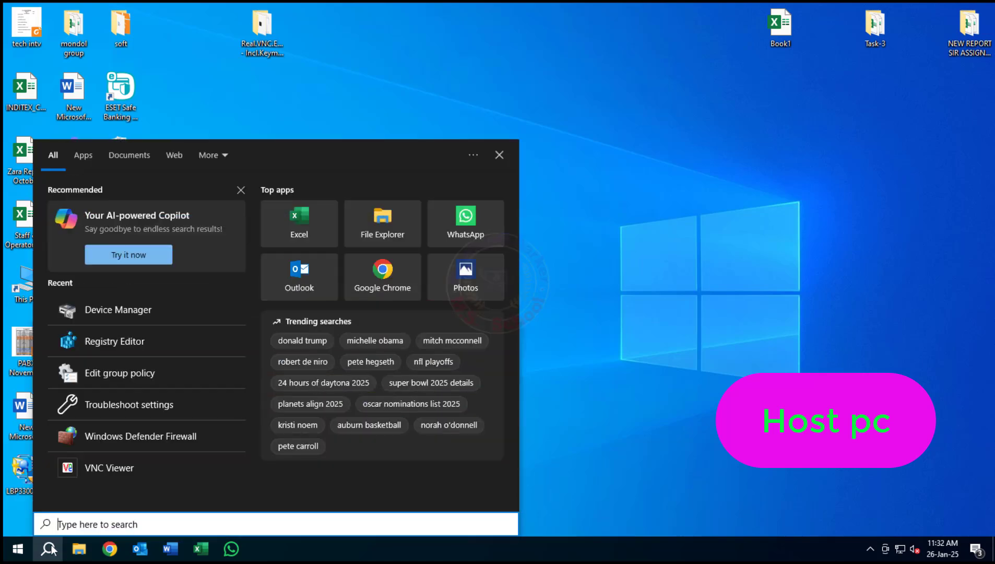
{"action": "type", "text": "con"}
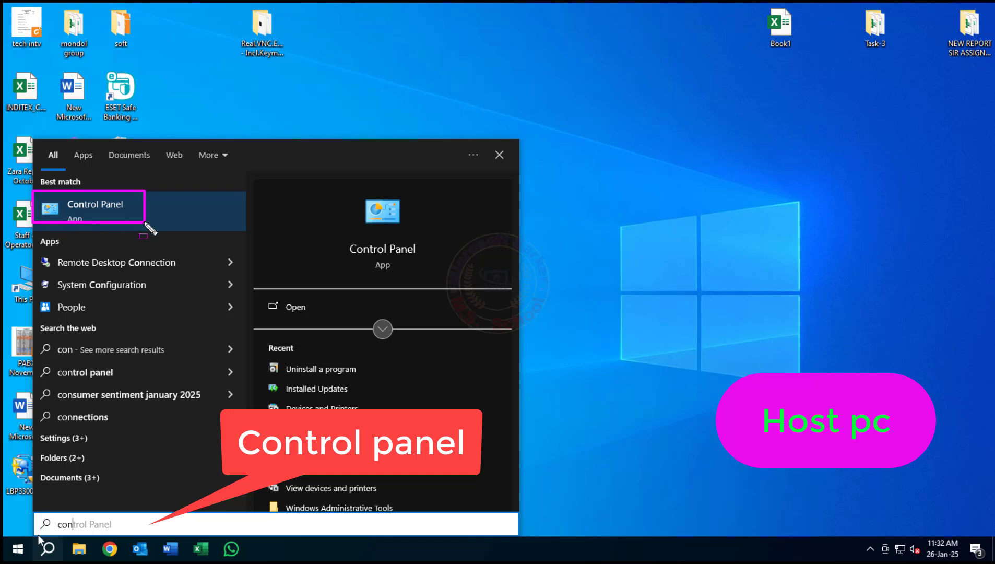
{"action": "left_click", "coordinate": [109, 211]}
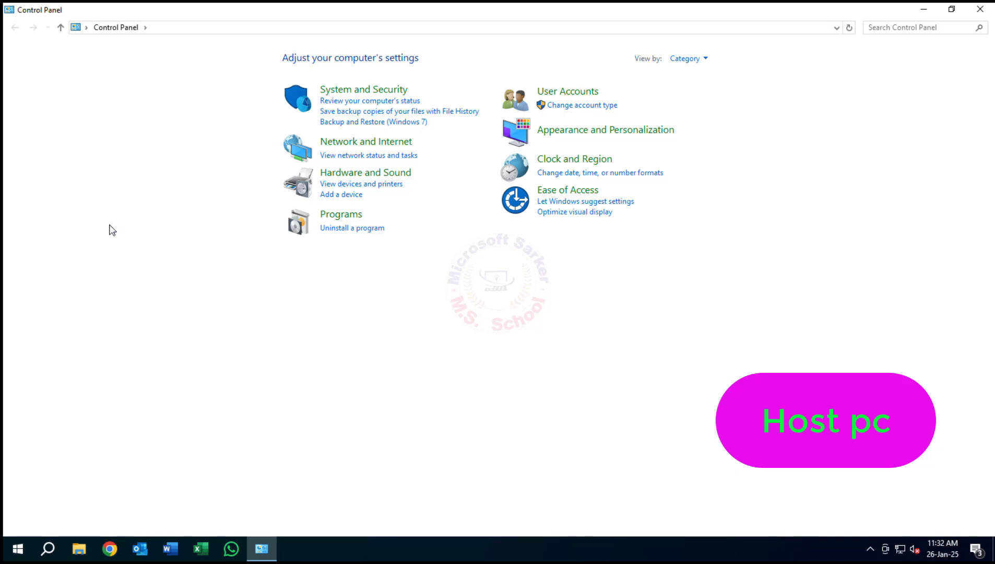
Step: Switch Control Panel to Small icons view and open Network and Sharing Center
{"action": "left_click", "coordinate": [685, 58]}
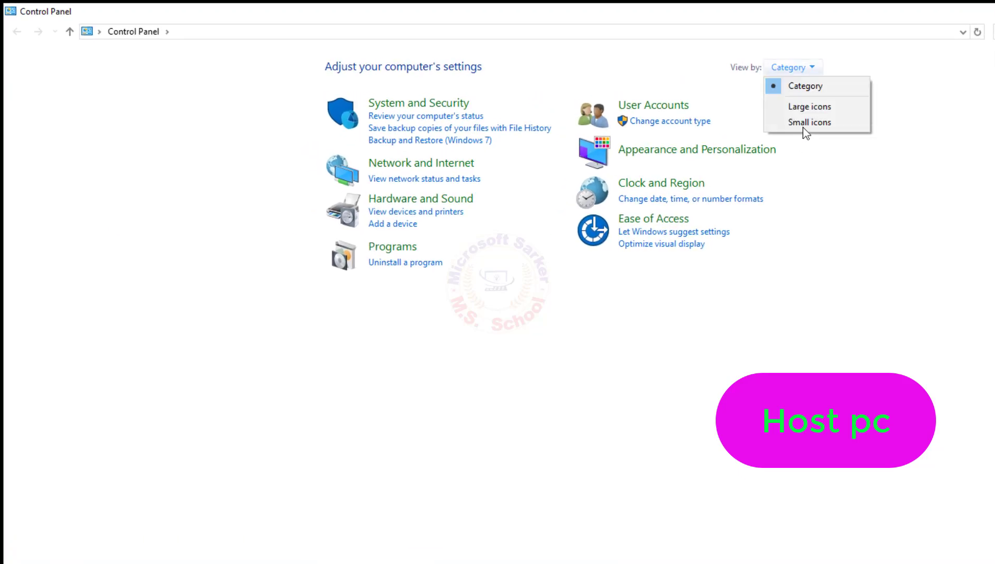
{"action": "left_click", "coordinate": [804, 123]}
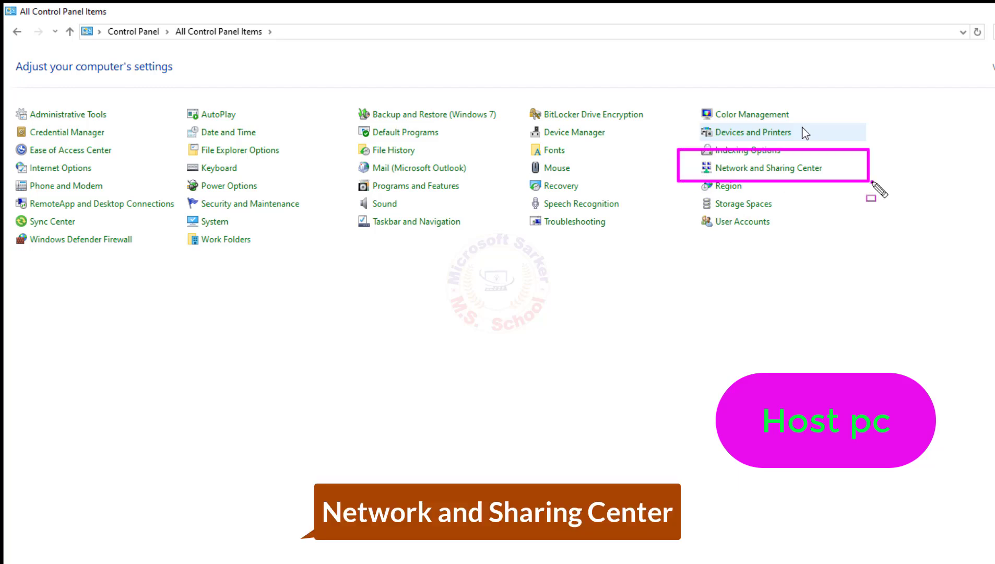
{"action": "left_click", "coordinate": [783, 172]}
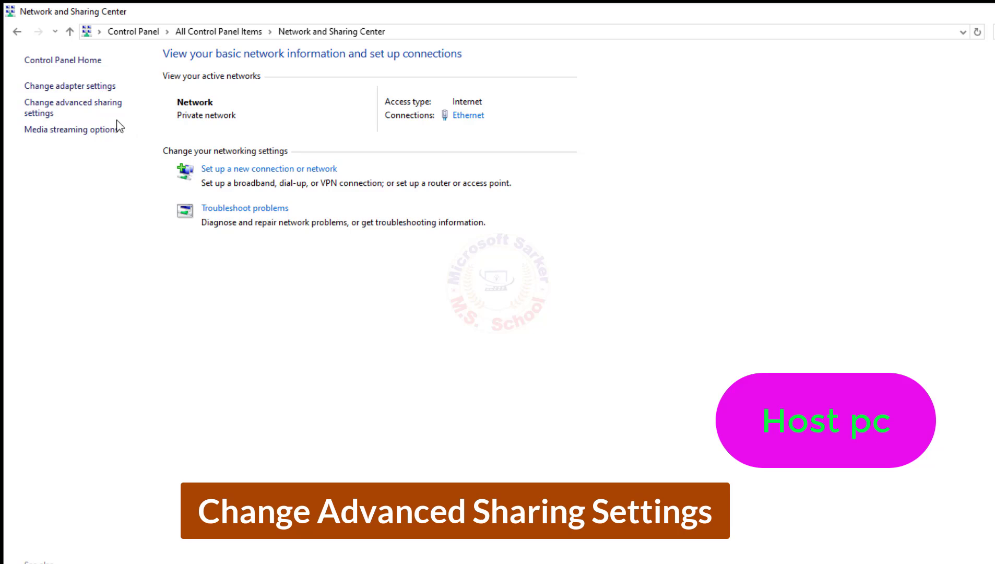
Step: Confirm password protected sharing is off and Guest or Public printer sharing is on, then cancel
{"action": "left_click", "coordinate": [100, 107]}
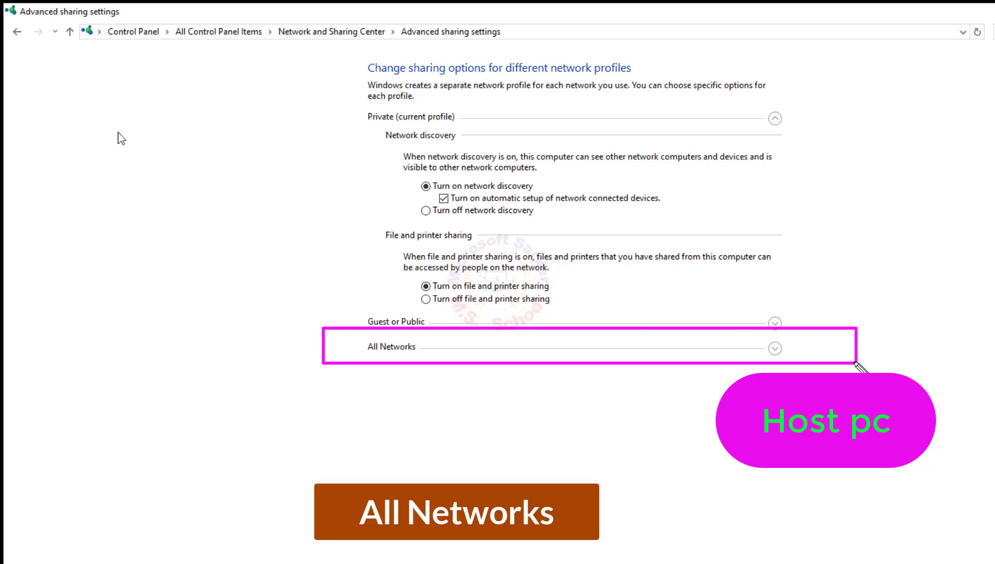
{"action": "left_click", "coordinate": [779, 348]}
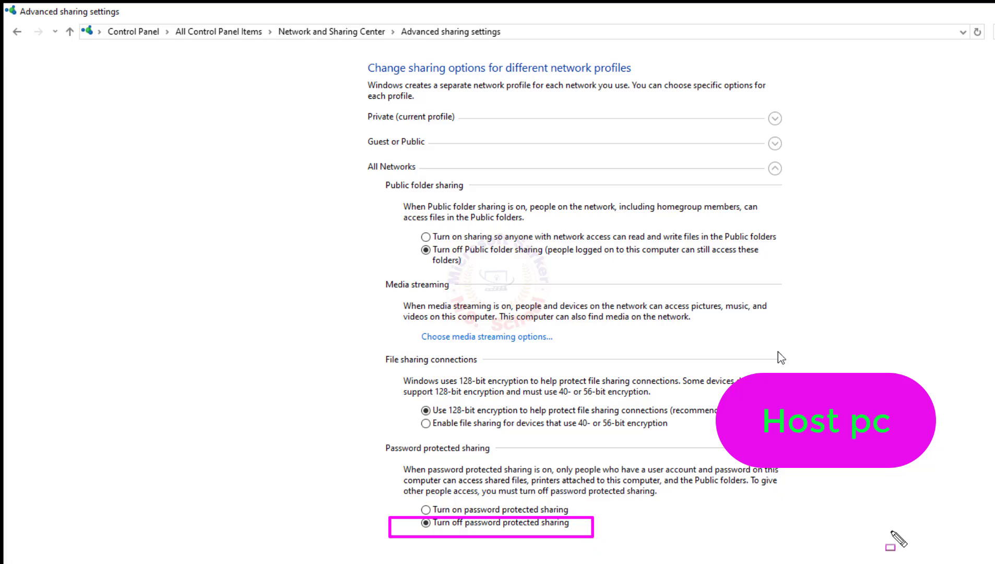
{"action": "key", "text": "Escape"}
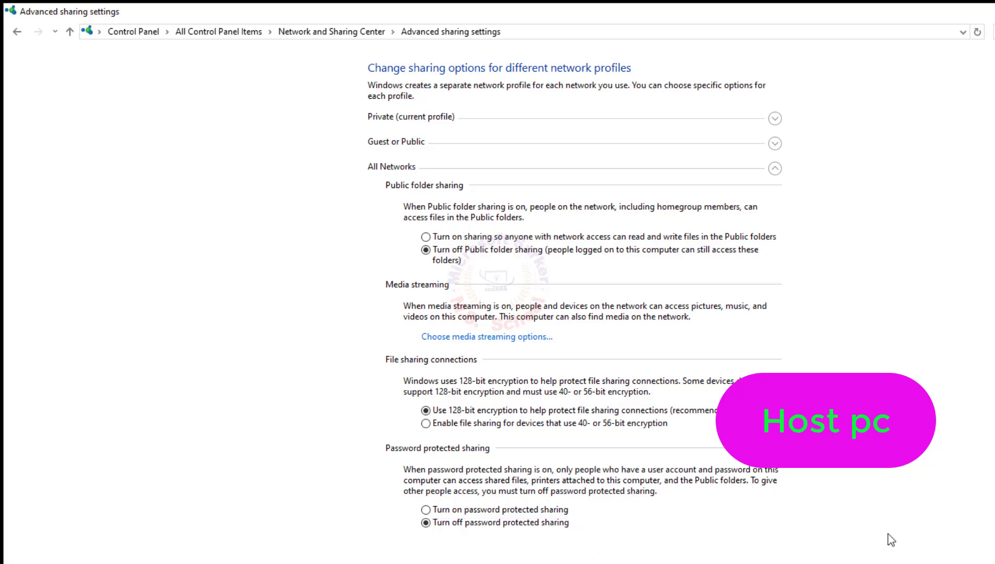
{"action": "left_click", "coordinate": [674, 146]}
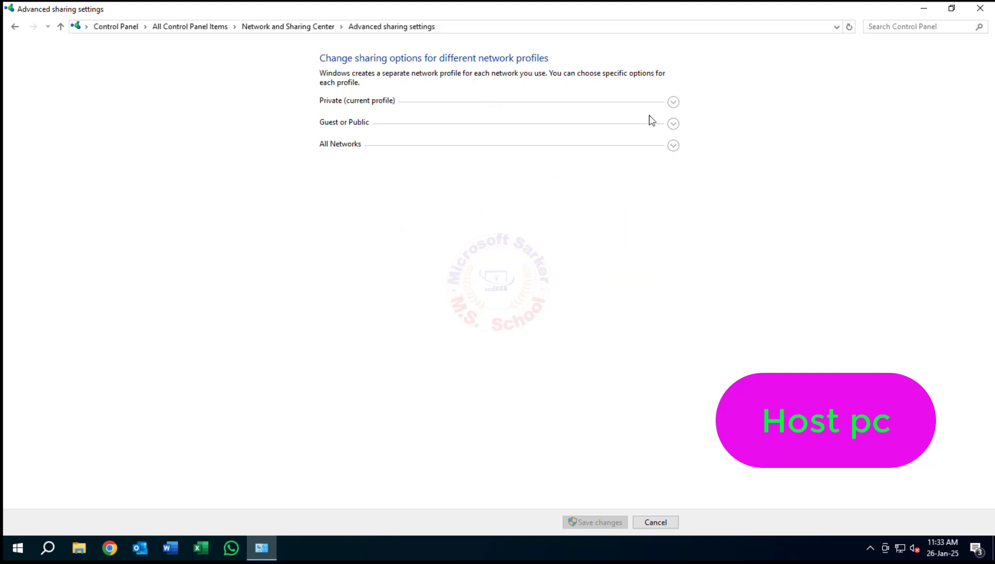
{"action": "left_click", "coordinate": [674, 124]}
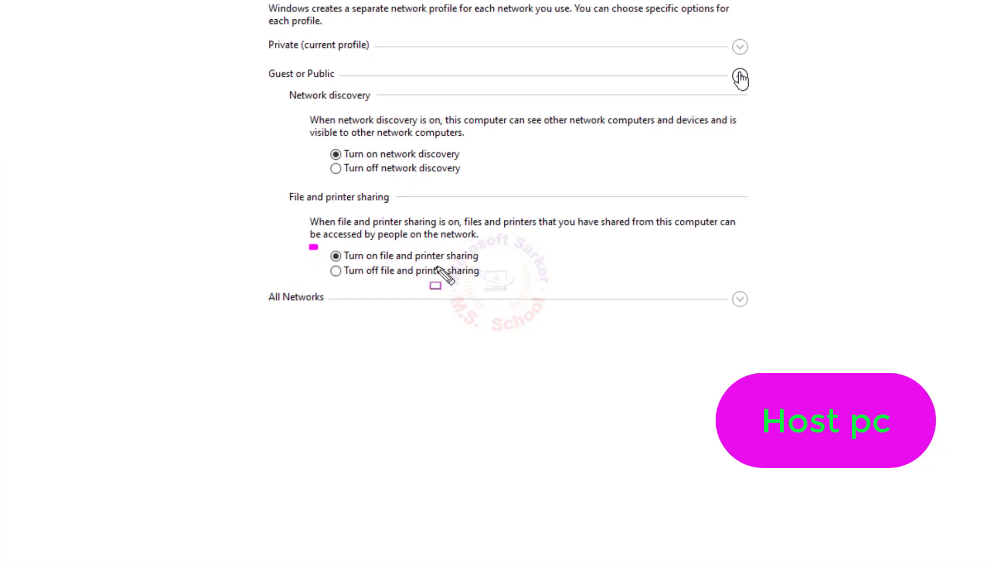
{"action": "left_click_drag", "start_coordinate": [351, 251], "coordinate": [513, 267]}
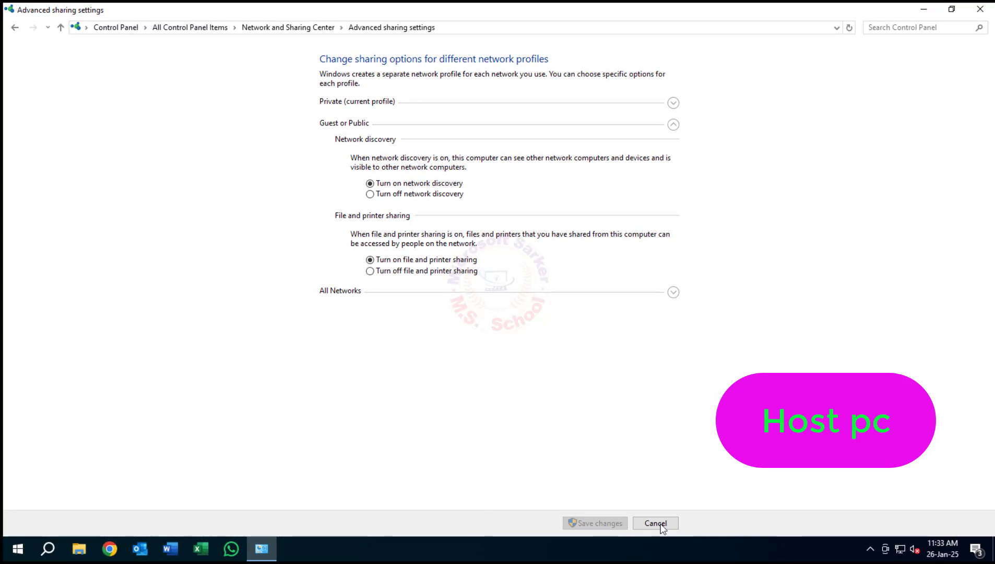
{"action": "left_click", "coordinate": [656, 523]}
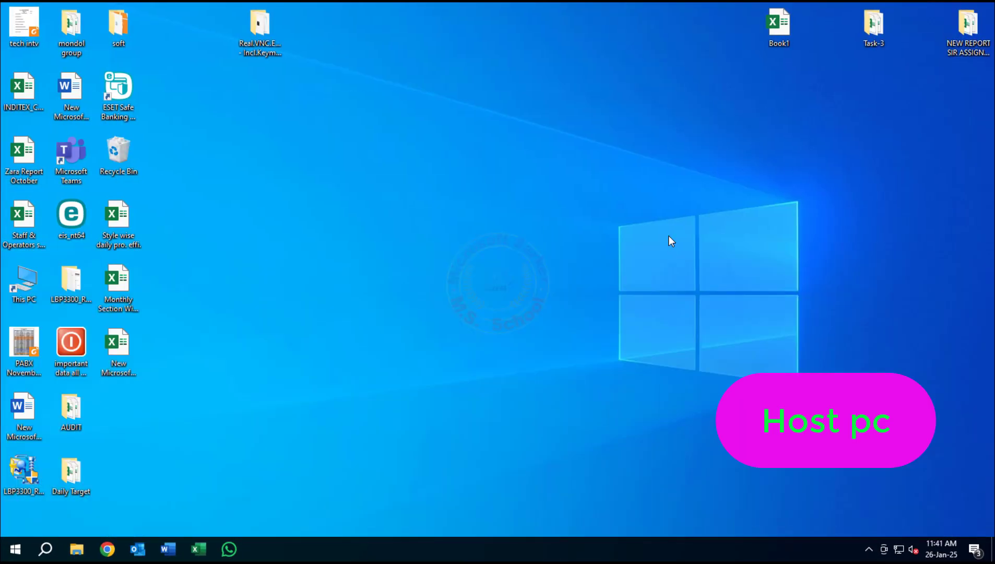
Step: Open C:\Windows\System32\spool\PRINTERS via Run, confirm it is empty, close it, and open Start's power options
{"action": "key", "text": "super+r"}
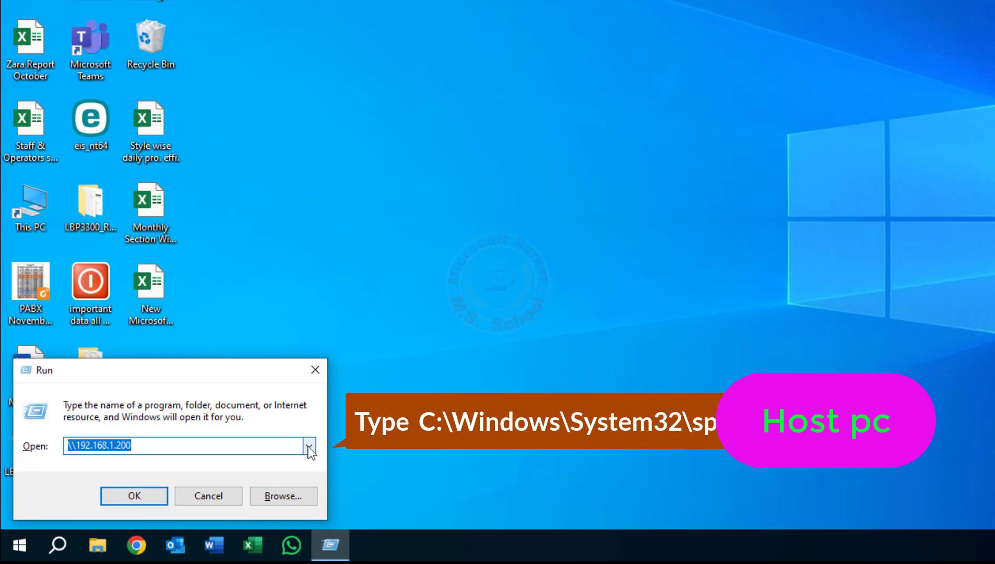
{"action": "type", "text": "C:\\Windows\\System32\\spool\\PRINTERS"}
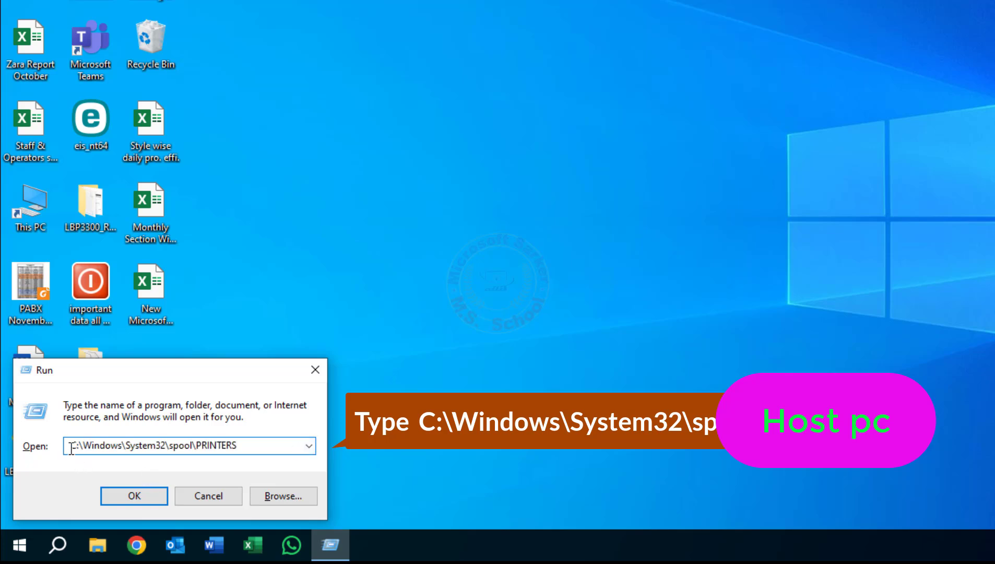
{"action": "left_click_drag", "start_coordinate": [71, 448], "coordinate": [98, 448]}
{"action": "left_click", "coordinate": [124, 448]}
{"action": "left_click", "coordinate": [135, 495]}
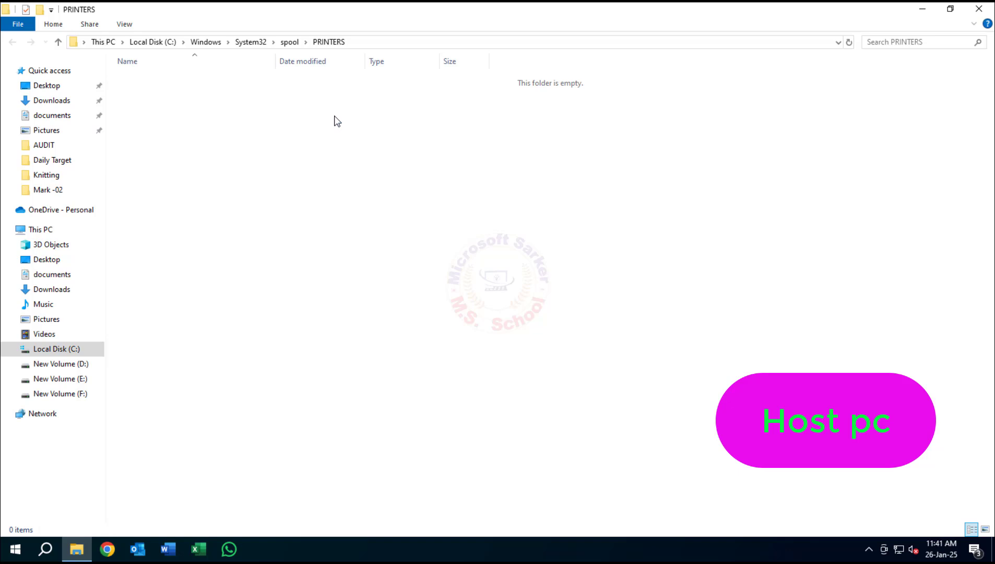
{"action": "left_click", "coordinate": [980, 8]}
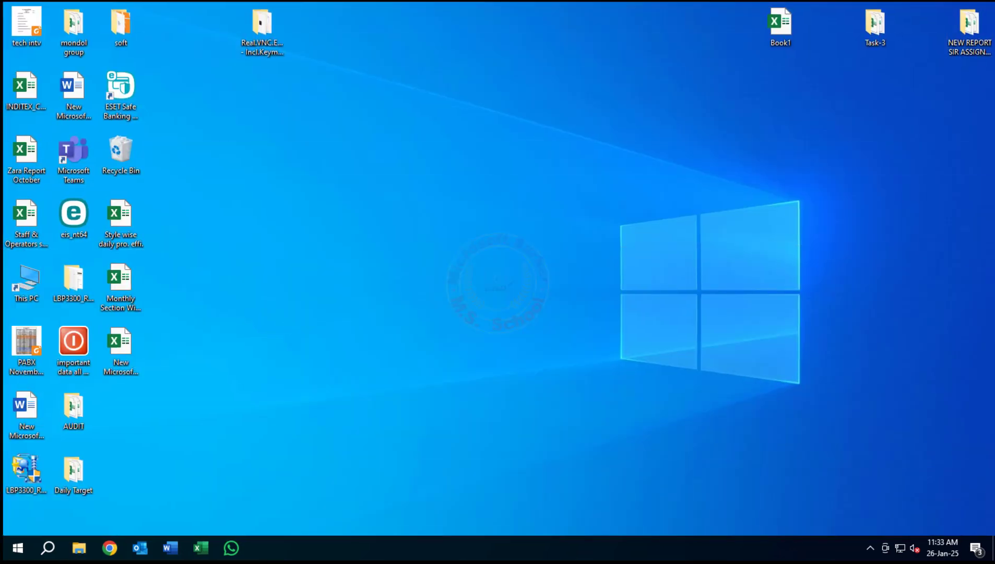
{"action": "left_click", "coordinate": [22, 555]}
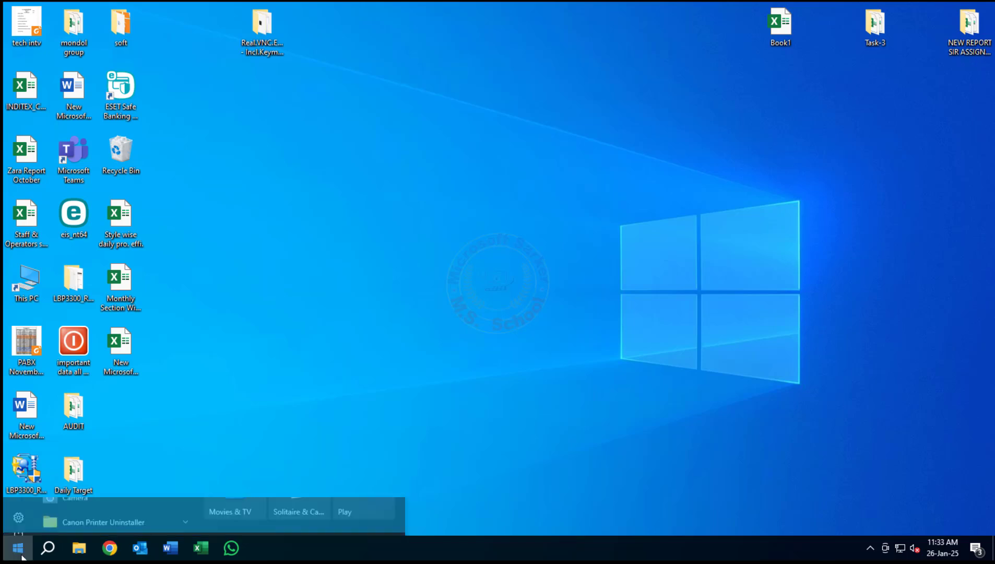
{"action": "left_click", "coordinate": [19, 521]}
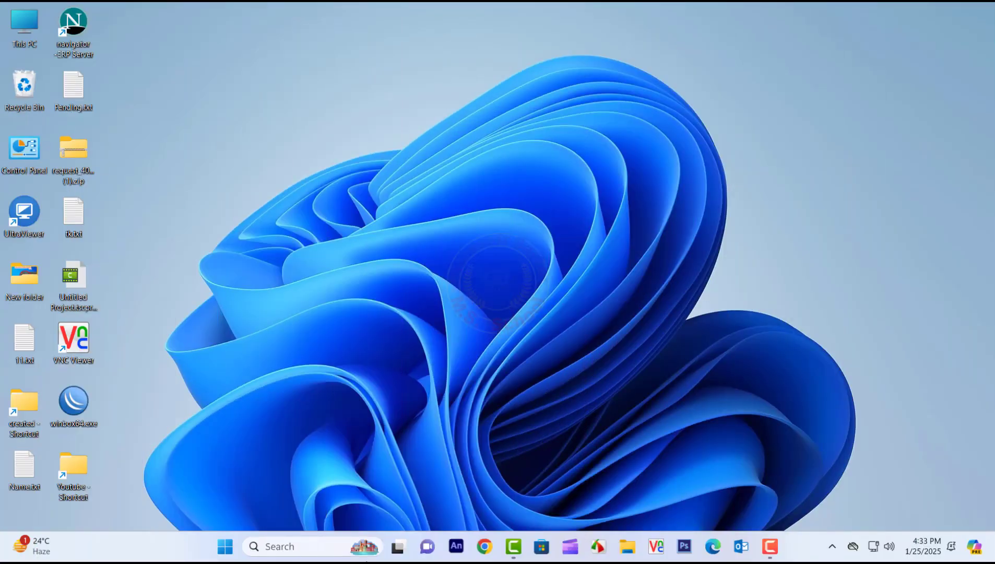
Step: Open Control Panel on the client PC by searching 'con'
{"action": "left_click", "coordinate": [296, 547]}
{"action": "type", "text": "co"}
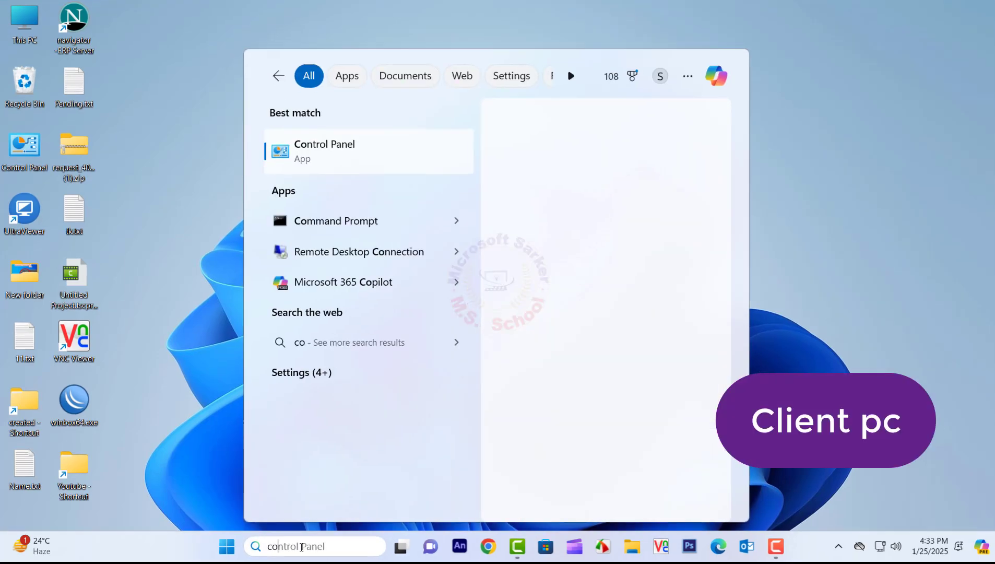
{"action": "type", "text": "n"}
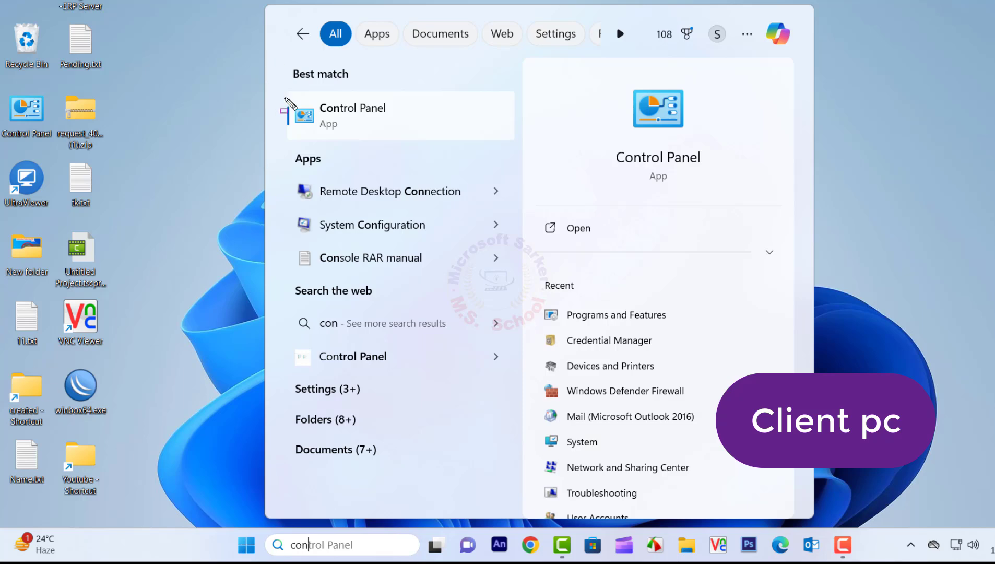
{"action": "left_click_drag", "start_coordinate": [273, 87], "coordinate": [421, 131]}
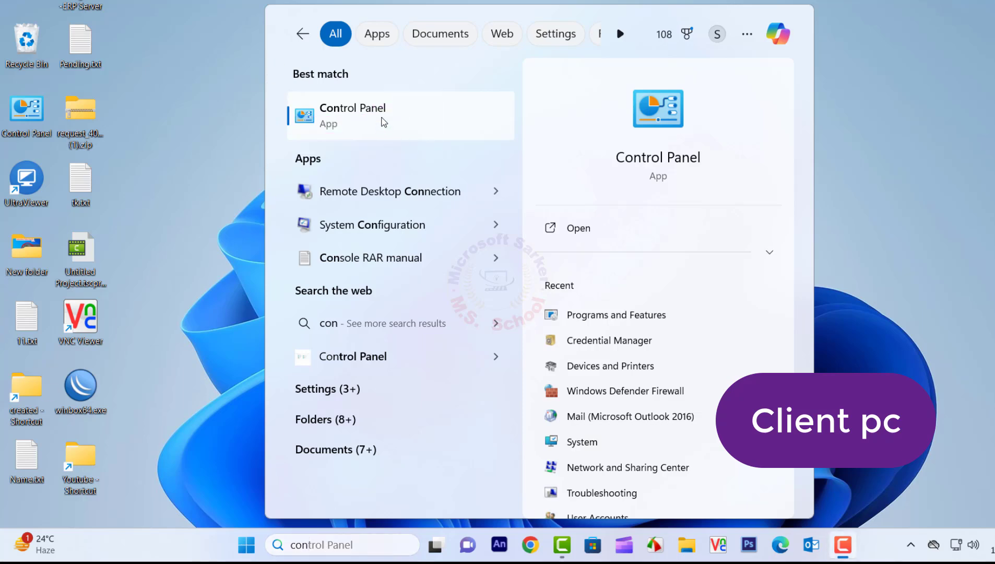
{"action": "left_click", "coordinate": [384, 121]}
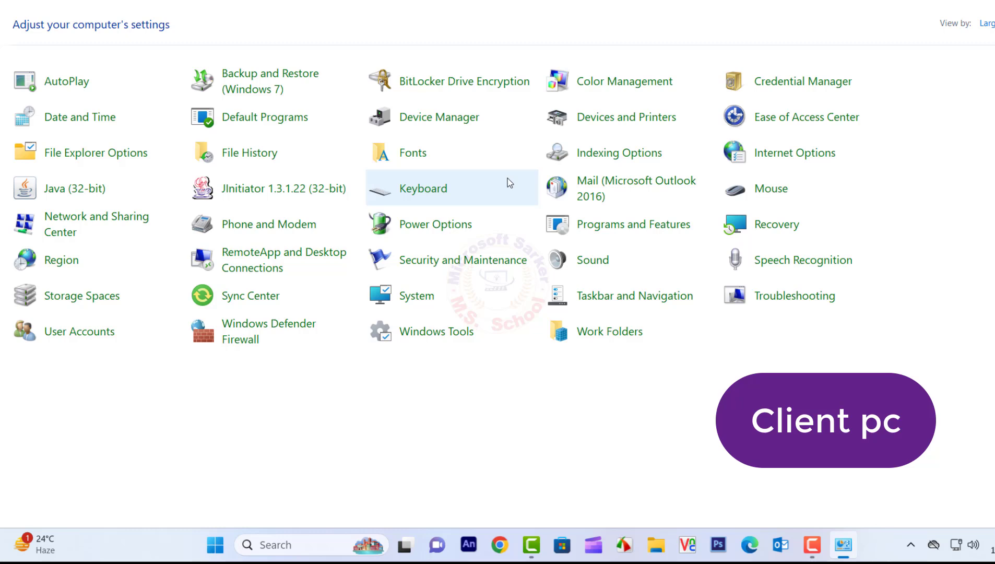
{"action": "left_click_drag", "start_coordinate": [522, 100], "coordinate": [699, 137]}
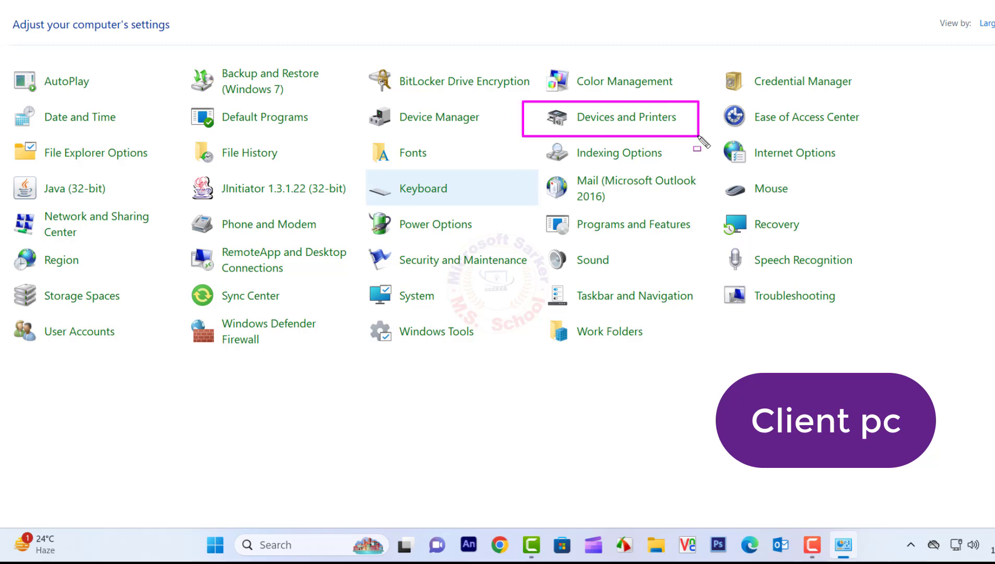
{"action": "key", "text": "Escape"}
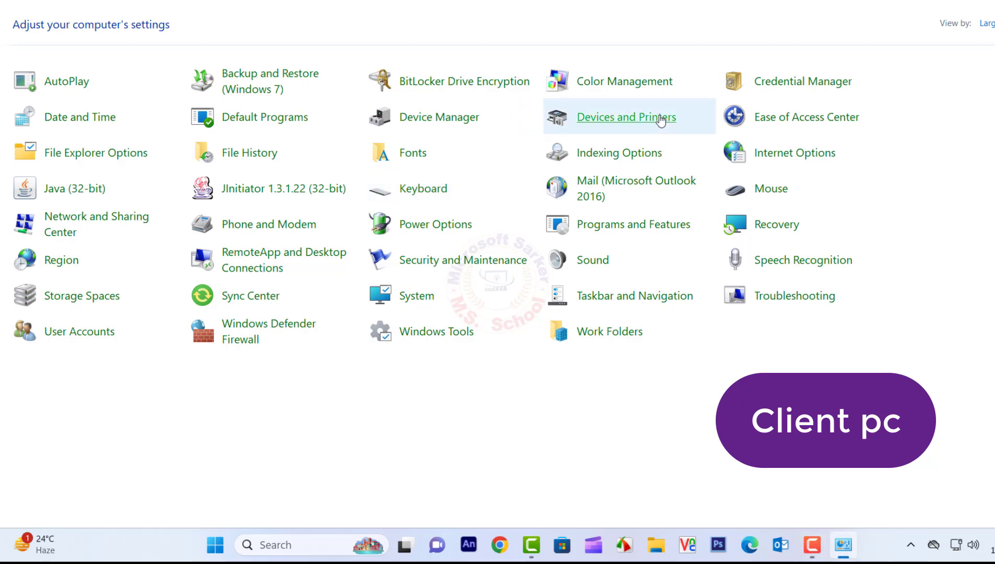
Step: Go from Settings' Devices page to the Devices and Printers window listing five printers
{"action": "left_click", "coordinate": [661, 120]}
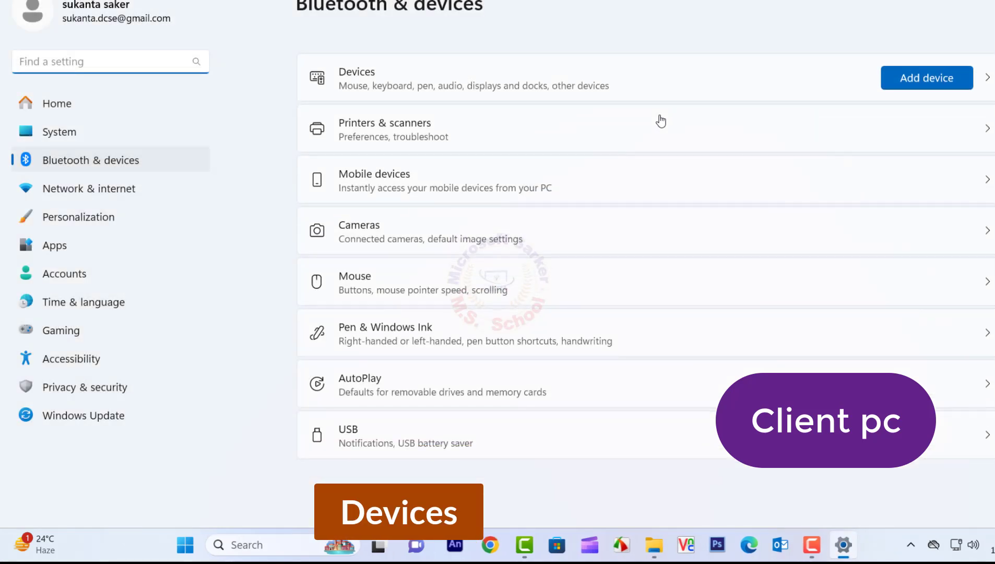
{"action": "left_click_drag", "start_coordinate": [301, 56], "coordinate": [612, 97]}
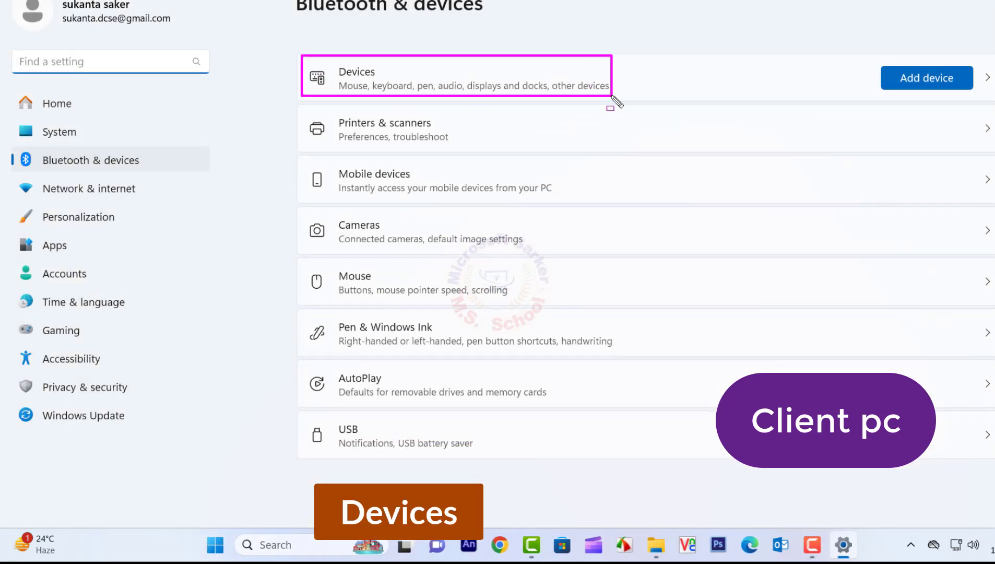
{"action": "key", "text": "Escape"}
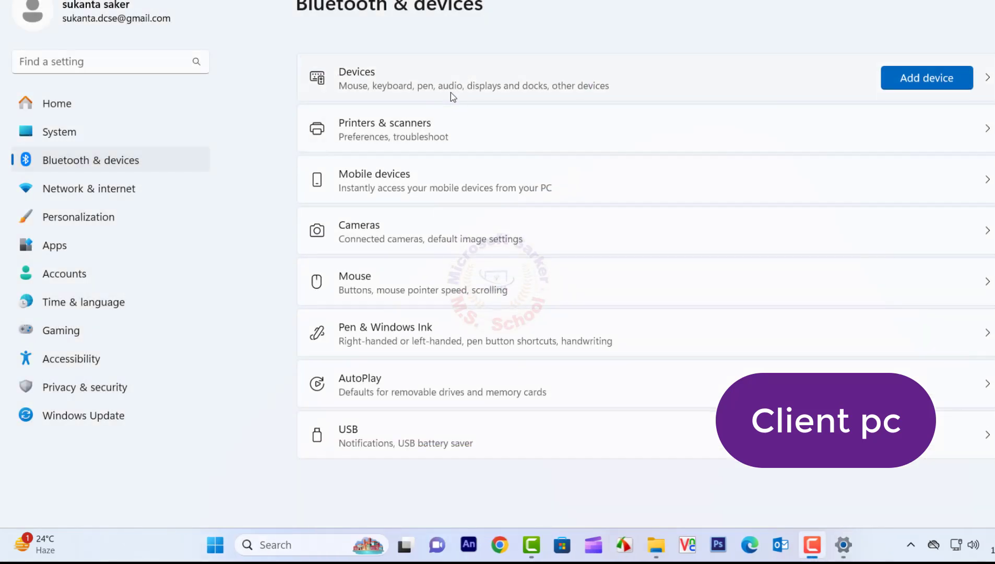
{"action": "left_click", "coordinate": [424, 89]}
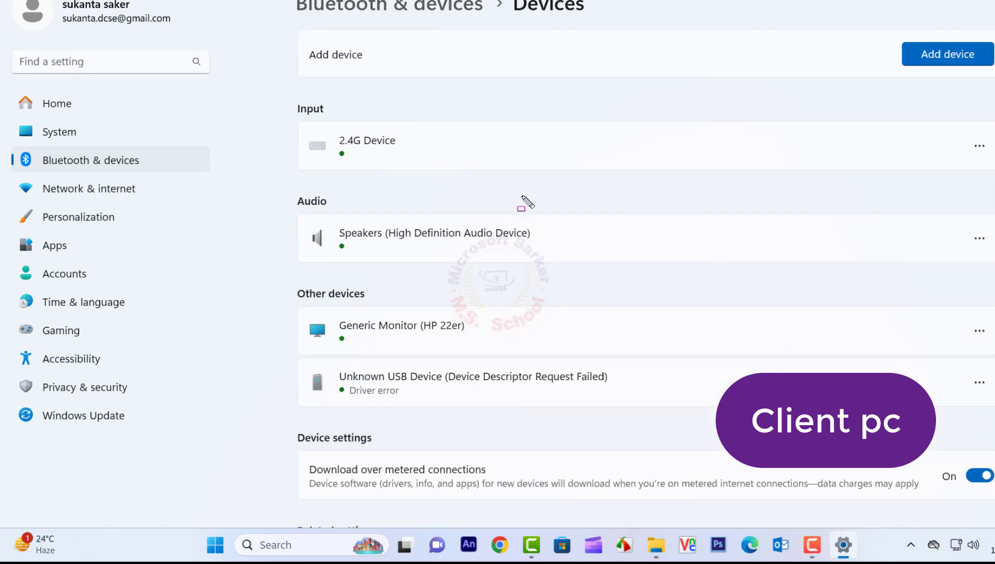
{"action": "scroll", "coordinate": [522, 201], "scroll_direction": "down", "scroll_amount": 4}
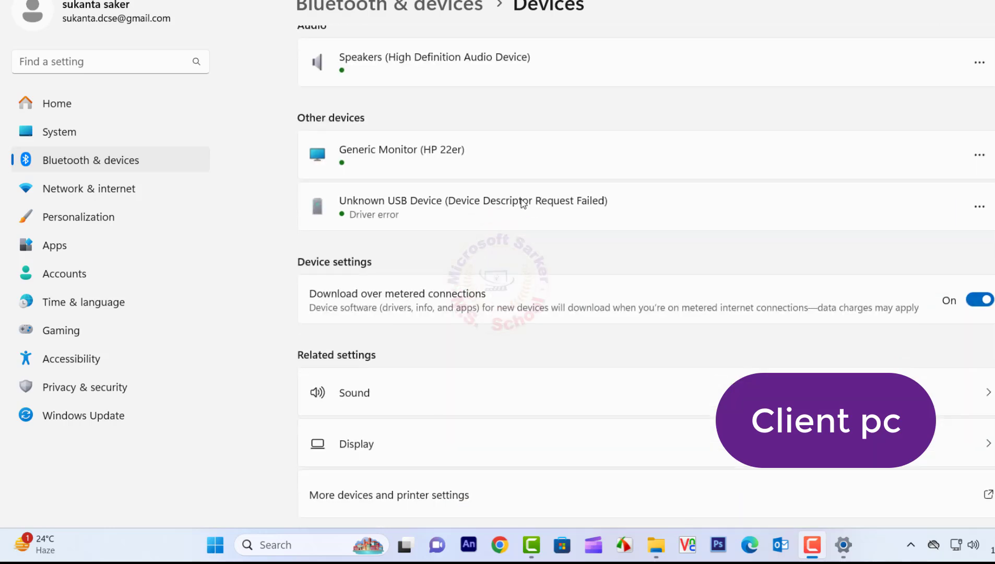
{"action": "scroll", "coordinate": [523, 204], "scroll_direction": "down", "scroll_amount": 4}
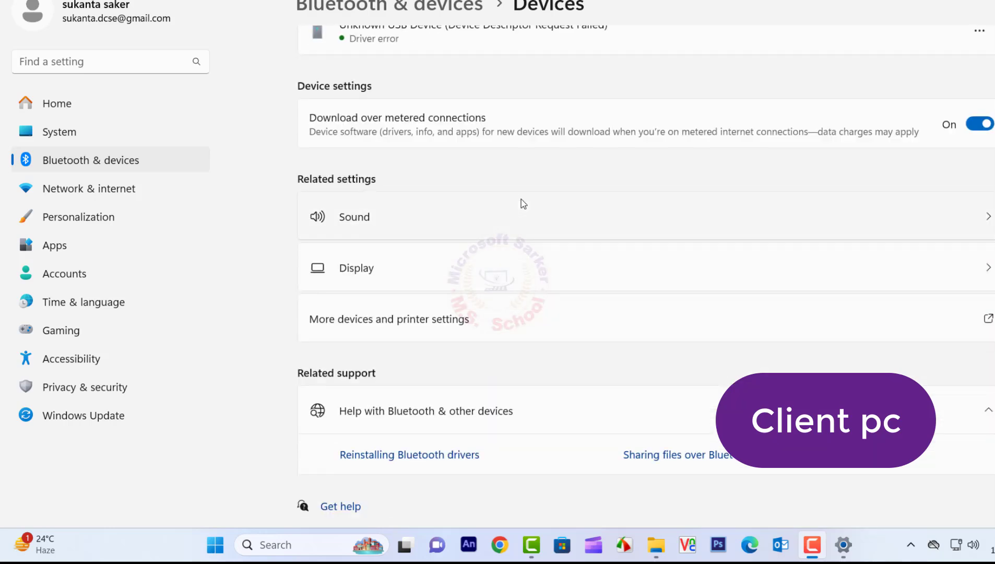
{"action": "mouse_move", "coordinate": [275, 296]}
{"action": "left_mouse_down"}
{"action": "mouse_move", "coordinate": [472, 326]}
{"action": "mouse_move", "coordinate": [480, 340]}
{"action": "left_mouse_up"}
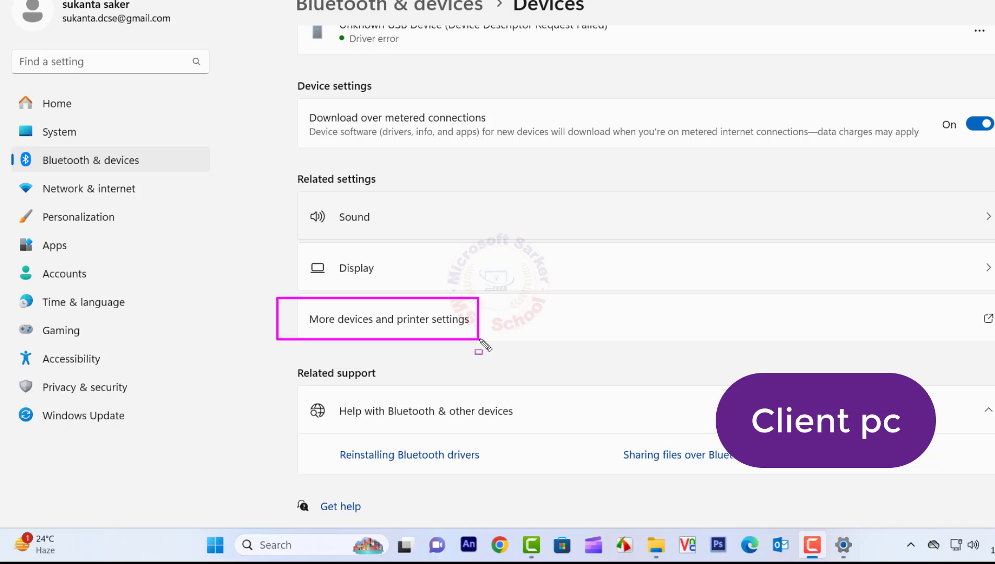
{"action": "key", "text": "Escape"}
{"action": "left_click", "coordinate": [469, 337]}
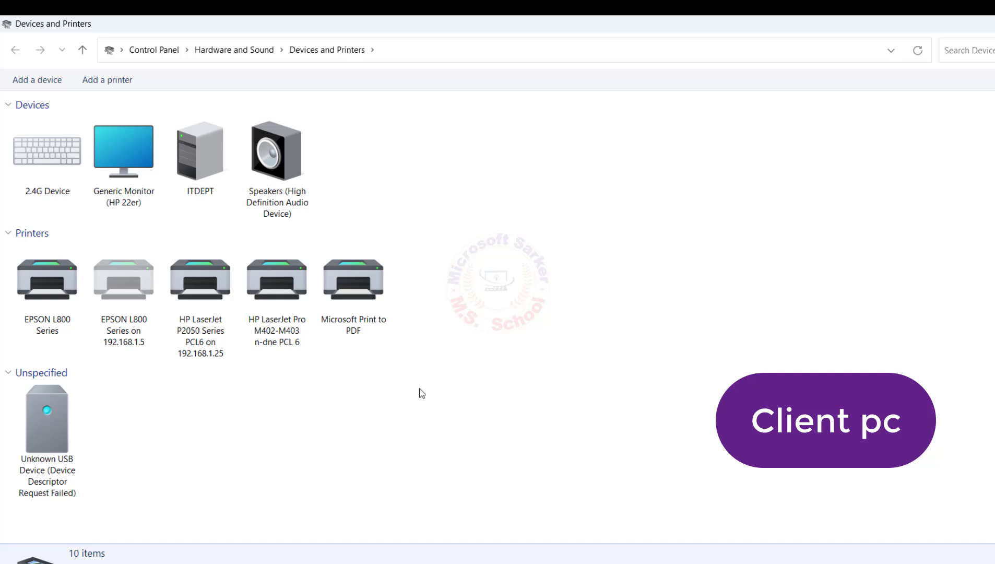
Step: In the Add Printer wizard, choose 'Select a shared printer by name' and enter \\192.168.1.56\
{"action": "left_click_drag", "start_coordinate": [68, 66], "coordinate": [163, 95]}
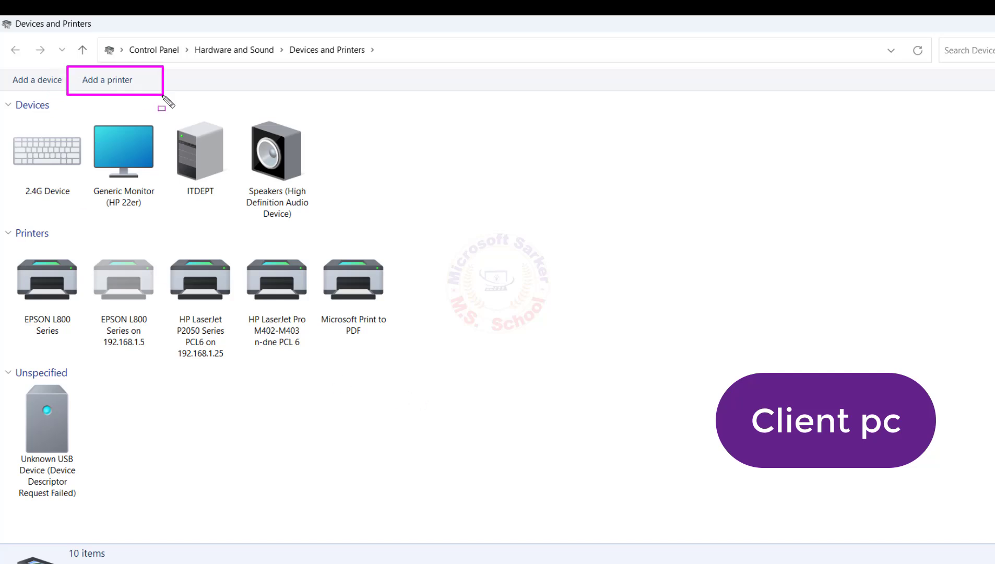
{"action": "left_click", "coordinate": [100, 81]}
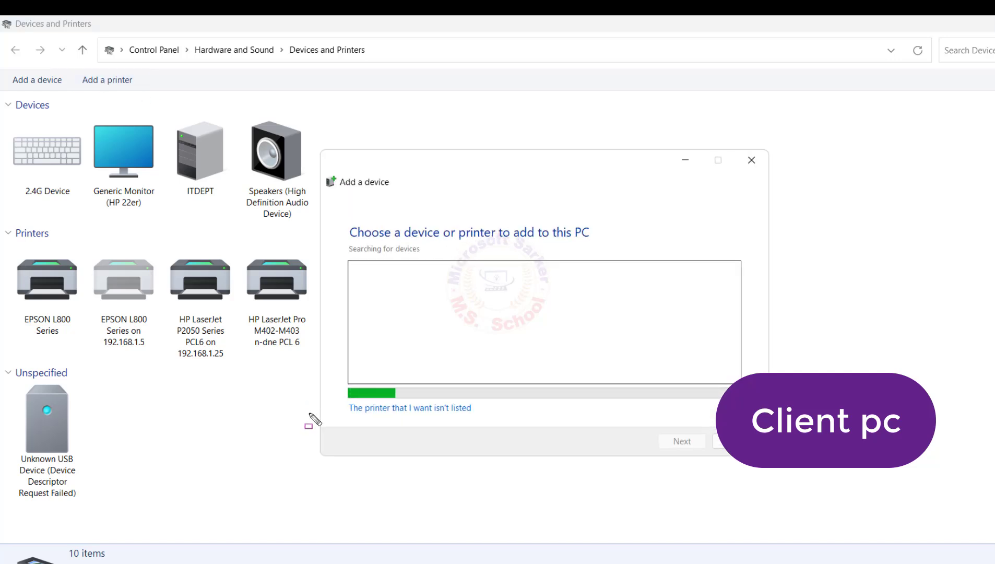
{"action": "left_click_drag", "start_coordinate": [331, 400], "coordinate": [483, 419]}
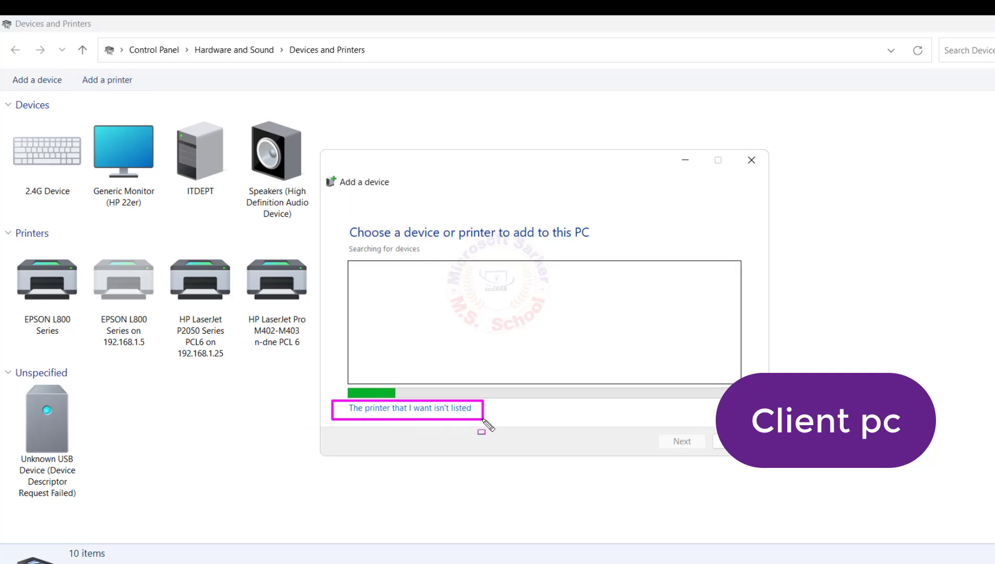
{"action": "left_click", "coordinate": [464, 409]}
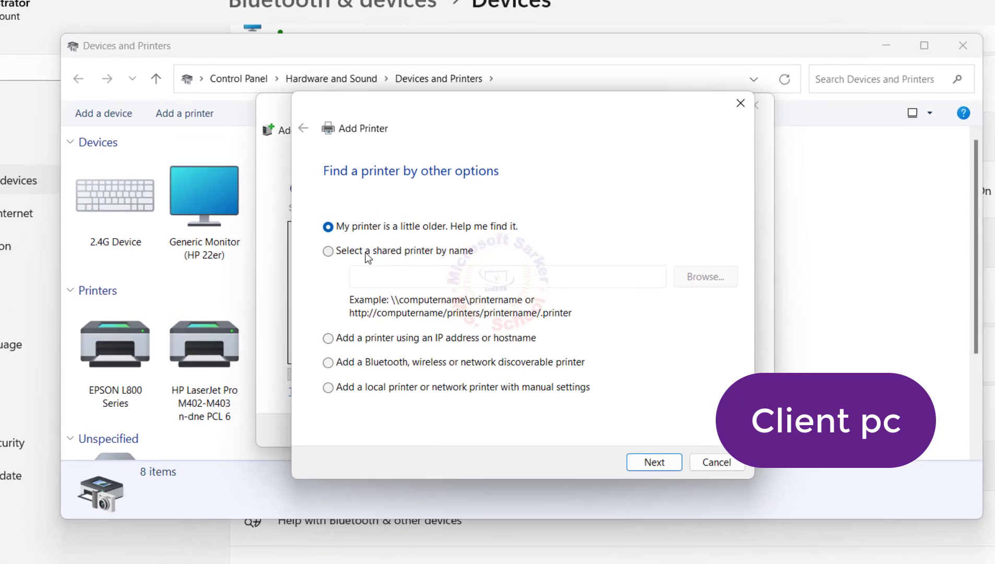
{"action": "left_click", "coordinate": [368, 255]}
{"action": "left_click", "coordinate": [383, 278]}
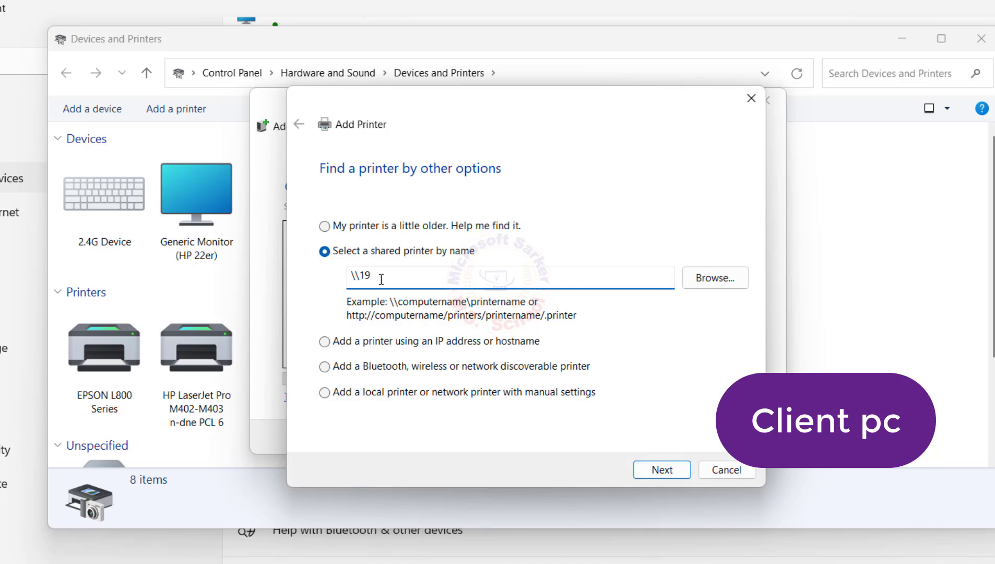
{"action": "type", "text": "\\\\192.168.1.56\\"}
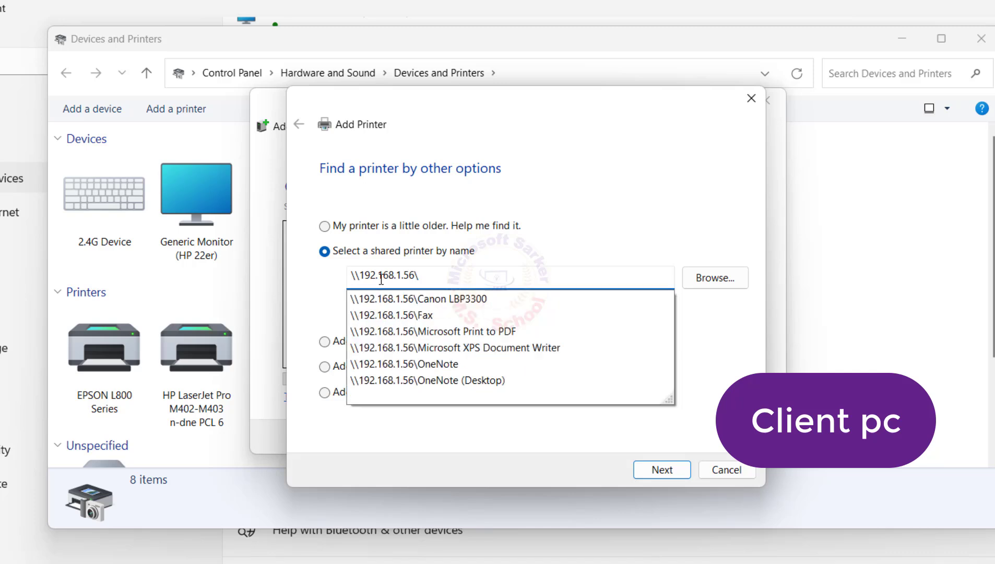
{"action": "left_click", "coordinate": [443, 308]}
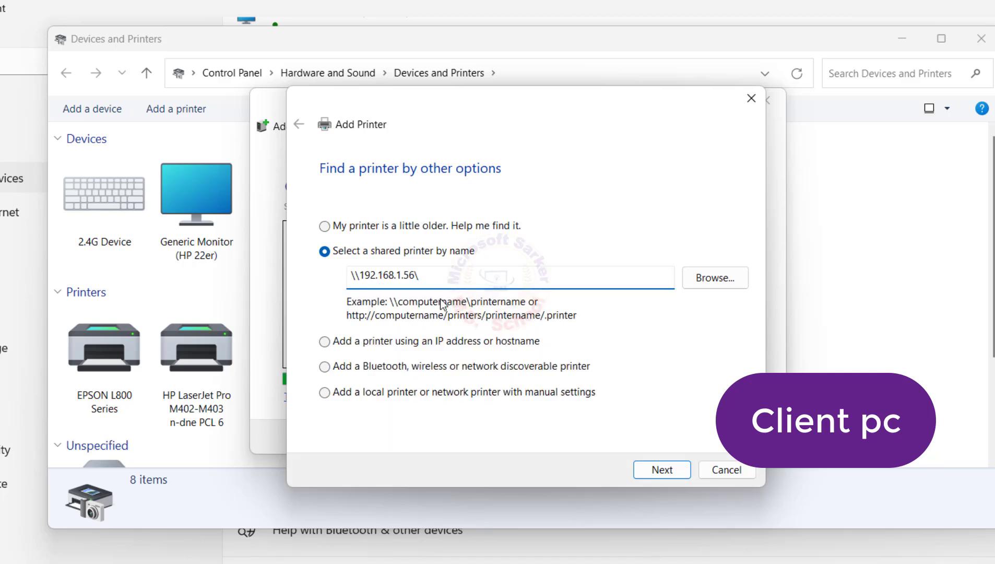